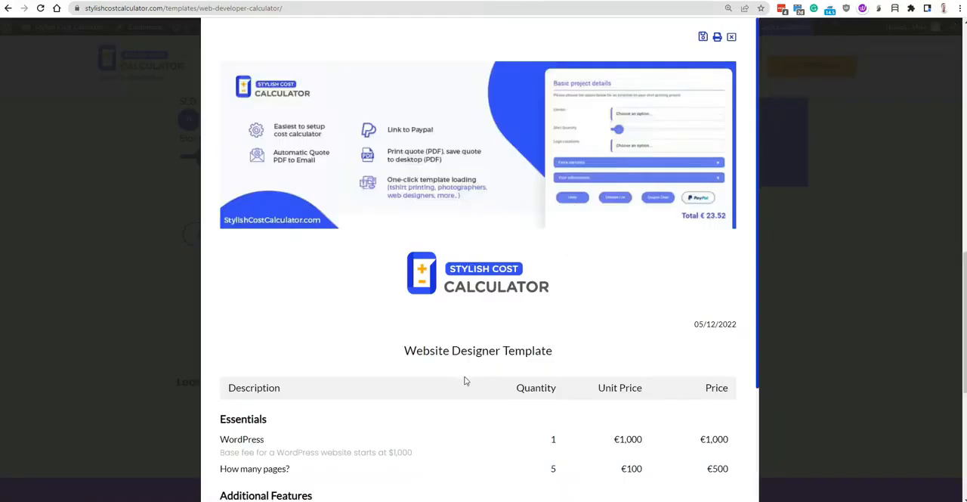
Review the Website Designer Template's detailed quote list, including its item prices, and close it.
scroll(317, 338, down, 2)
scroll(556, 288, up, 3)
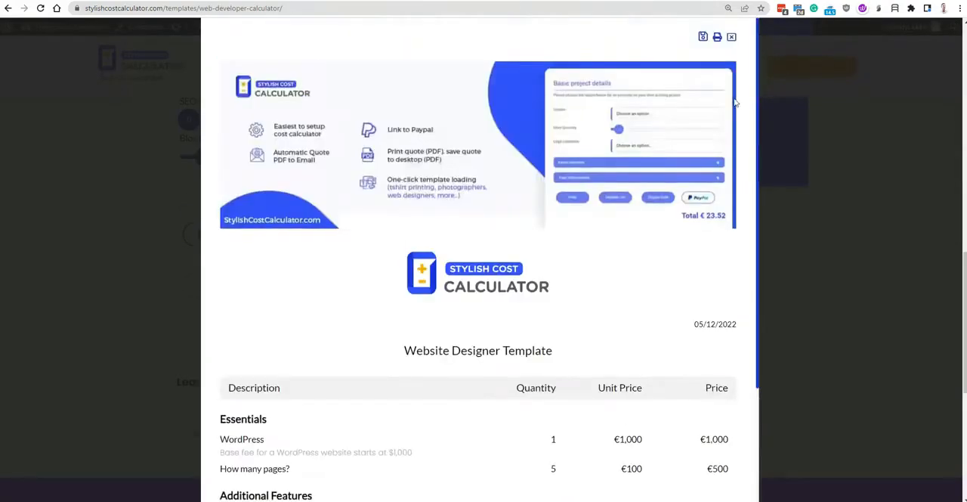
click(735, 42)
scroll(401, 310, up, 1)
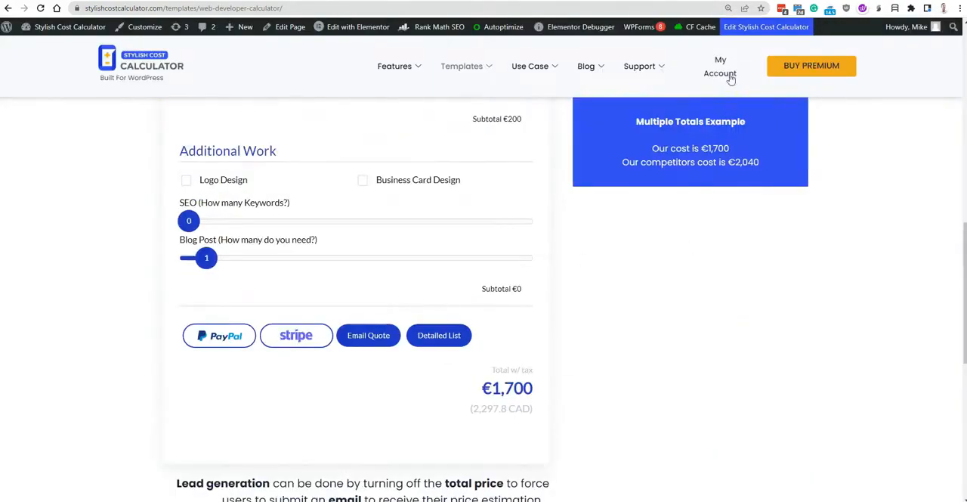
Switch to the Elementor editor of the web developer calculator page and duplicate the Multiple Totals Example text box, showing its content.
click(787, 2)
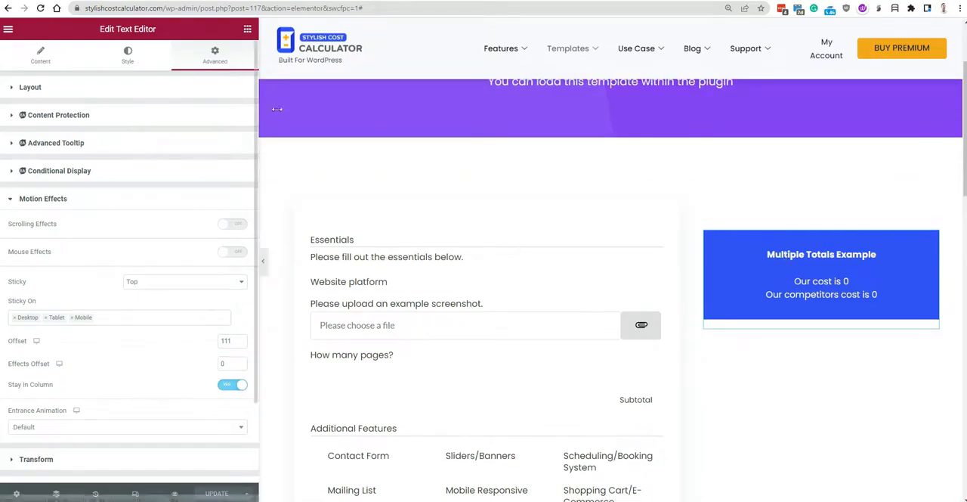
right_click(788, 265)
click(822, 291)
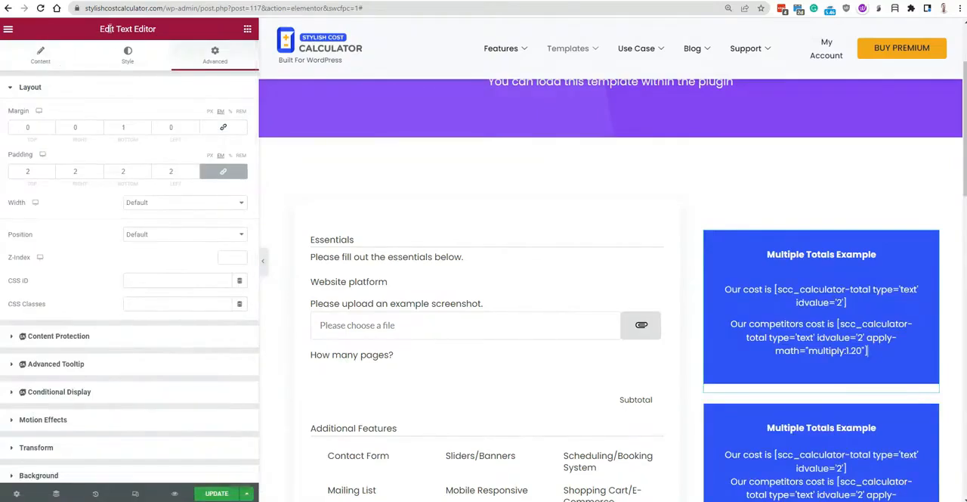
click(39, 57)
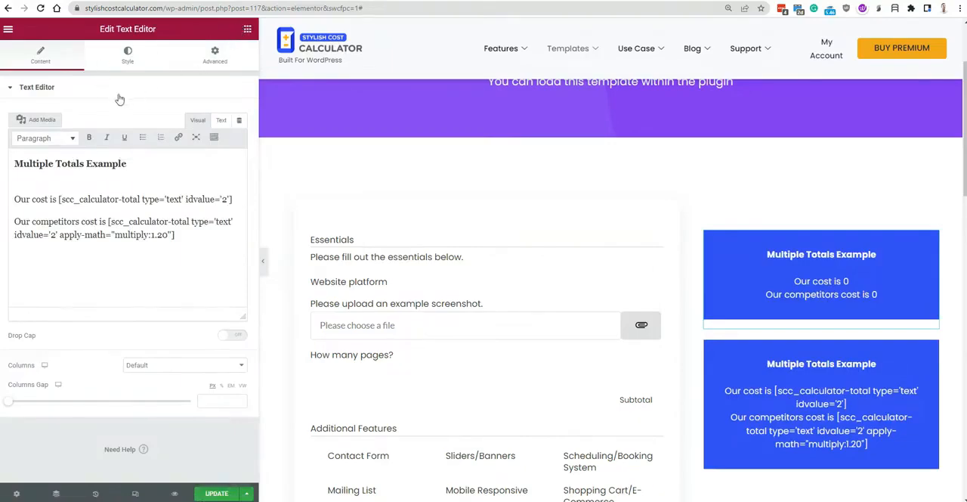
Find the Shortcode widget and add it above the Multiple Totals Example boxes in the right column.
click(83, 72)
text(shor)
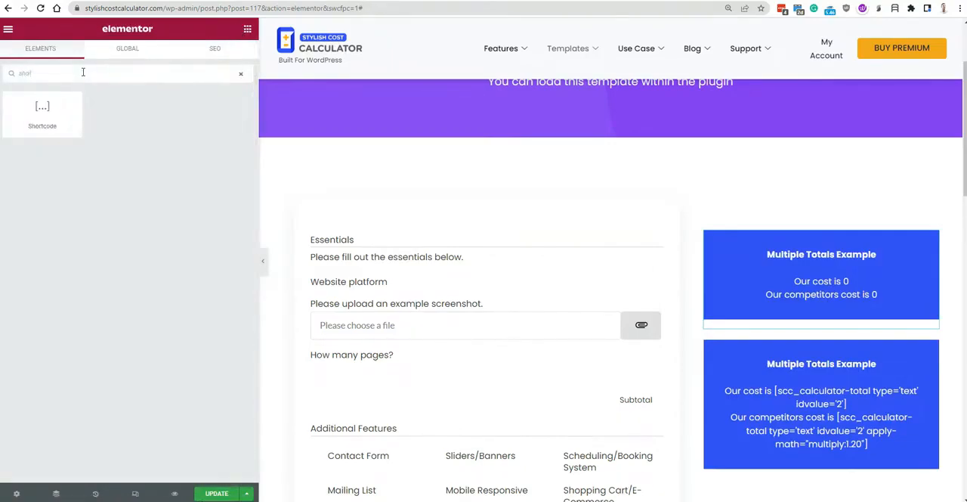
drag(43, 113, 850, 240)
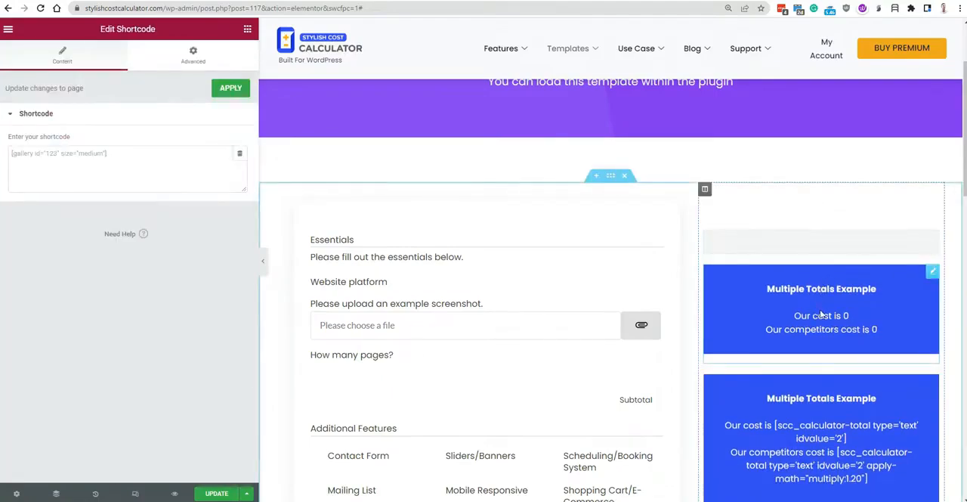
Delete the upper Multiple Totals Example text box directly below the new shortcode widget.
right_click(820, 311)
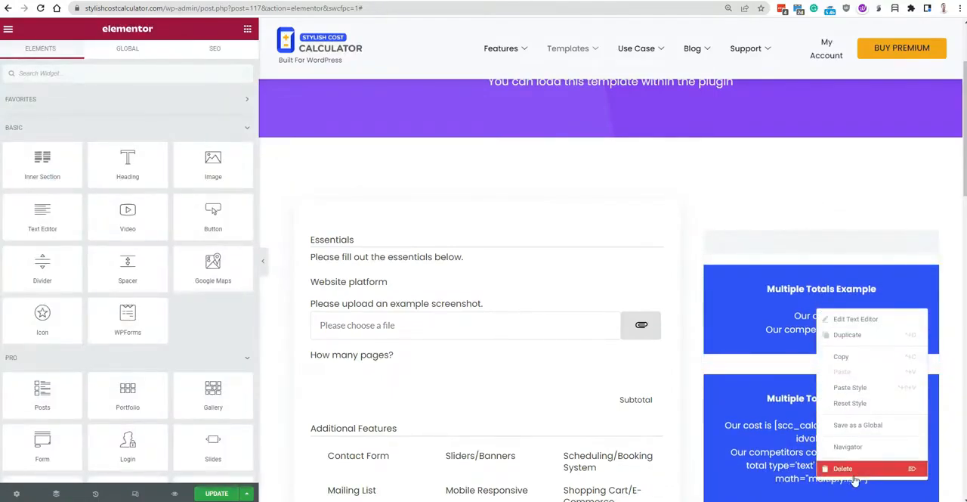
right_click(795, 323)
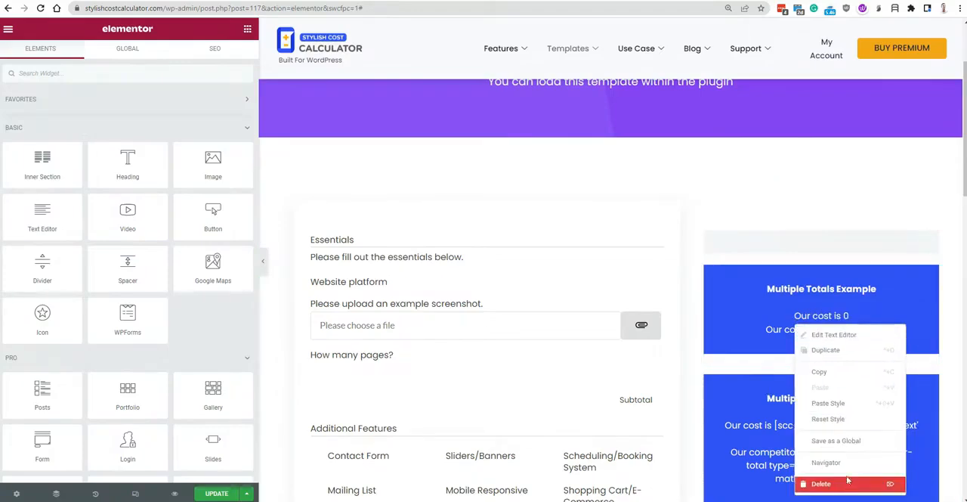
click(824, 480)
Enter [scc_calculator-detail idvalue='2'] as the shortcode of the new widget.
click(132, 161)
text(scc_calculator-detail idvalue=##)
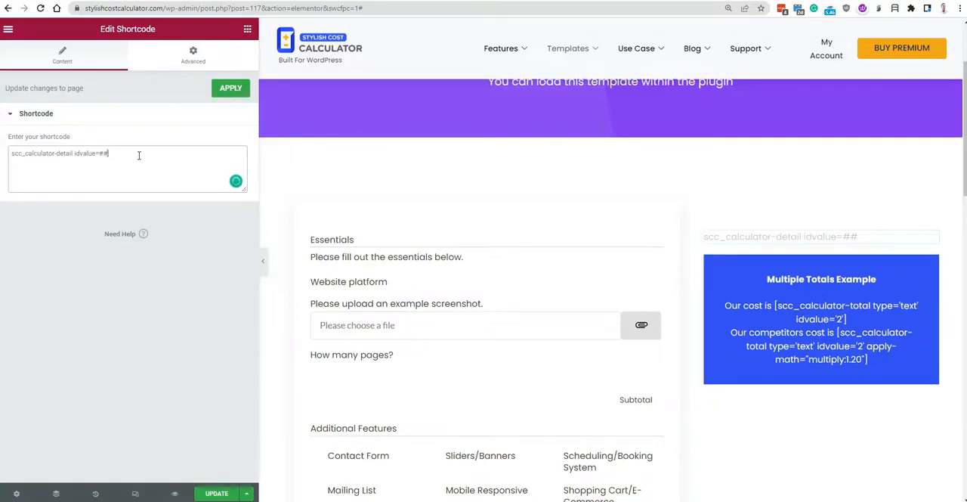
text([)
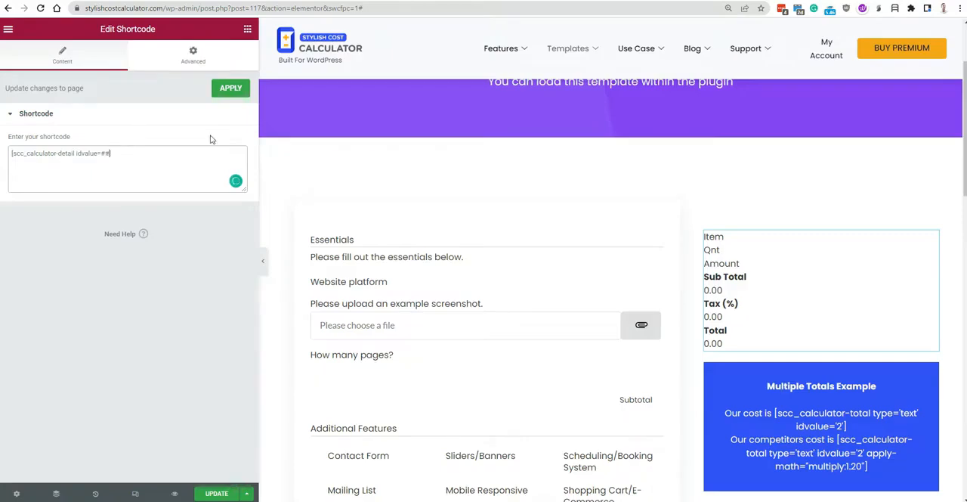
key(BackSpace)
key(BackSpace)
text(2)
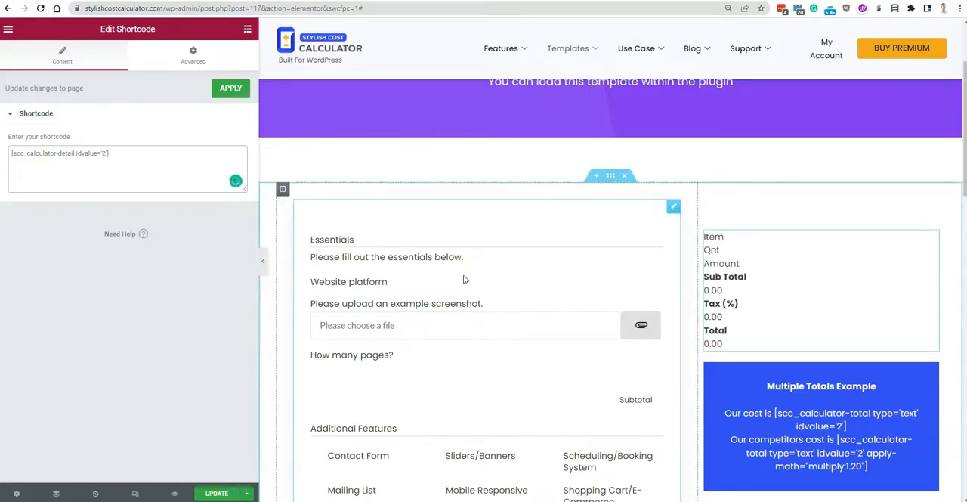
Open the main calculator form's shortcode widget and examine its shortcode to check the calculator ID.
click(480, 254)
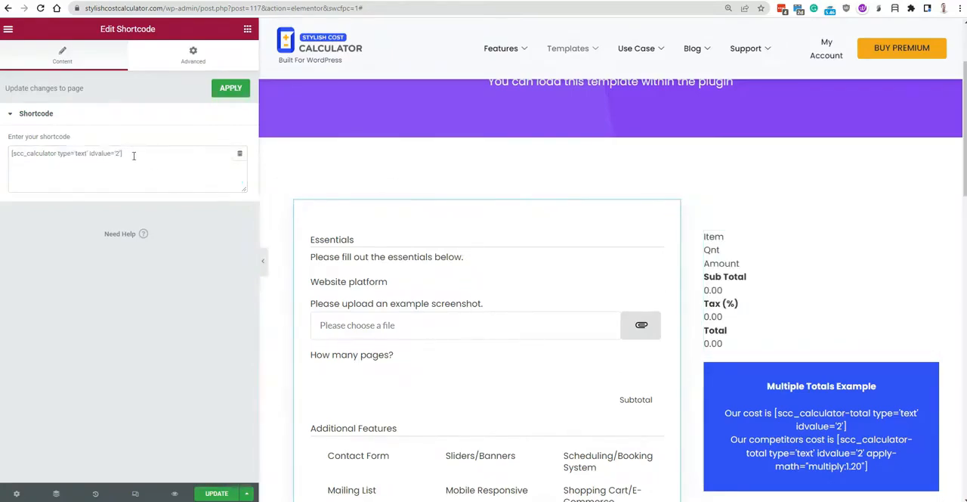
drag(133, 156, 10, 155)
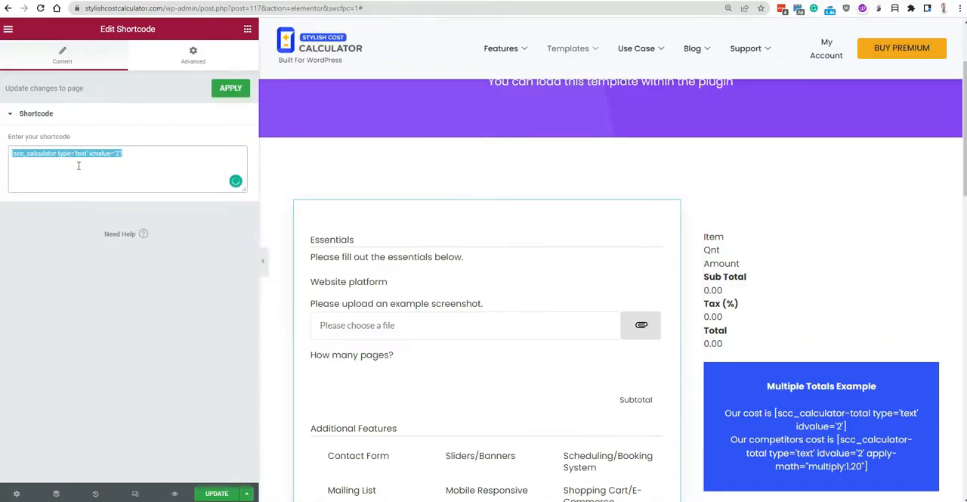
click(56, 155)
drag(136, 153, 1, 162)
click(134, 162)
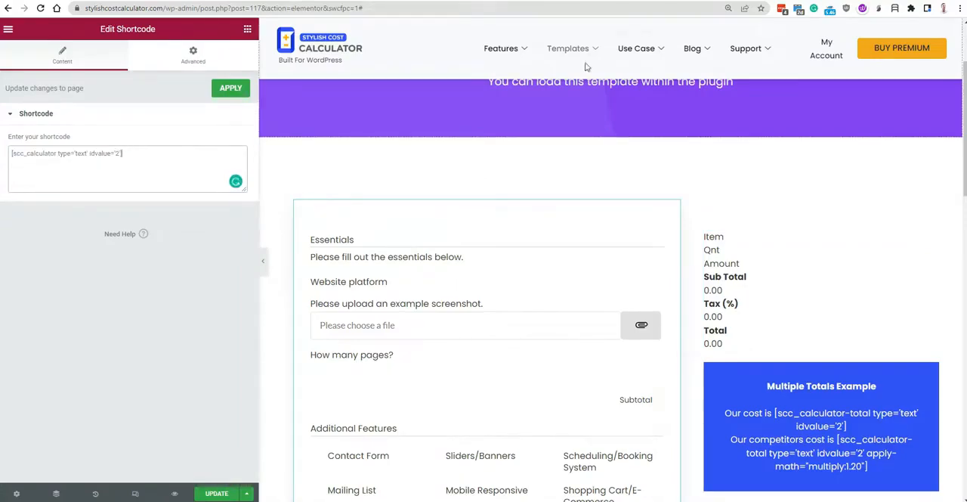
Switch to the Stylish Cost Calculator form editor and examine the ID value in the embed shortcode for the entire calculator.
click(756, 0)
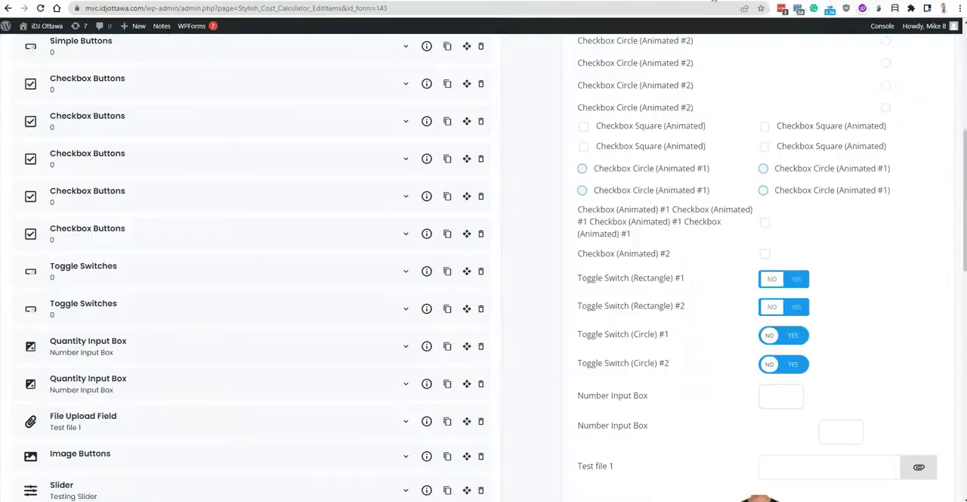
scroll(428, 240, up, 6)
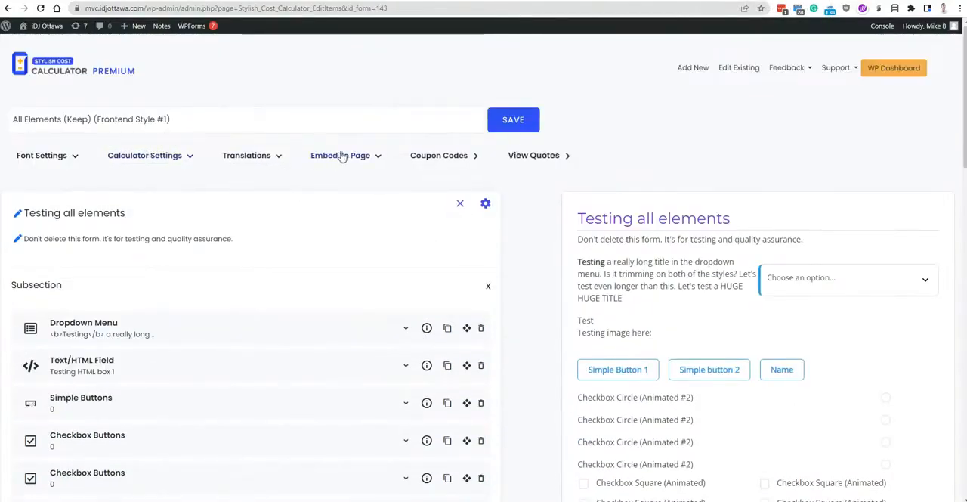
click(368, 155)
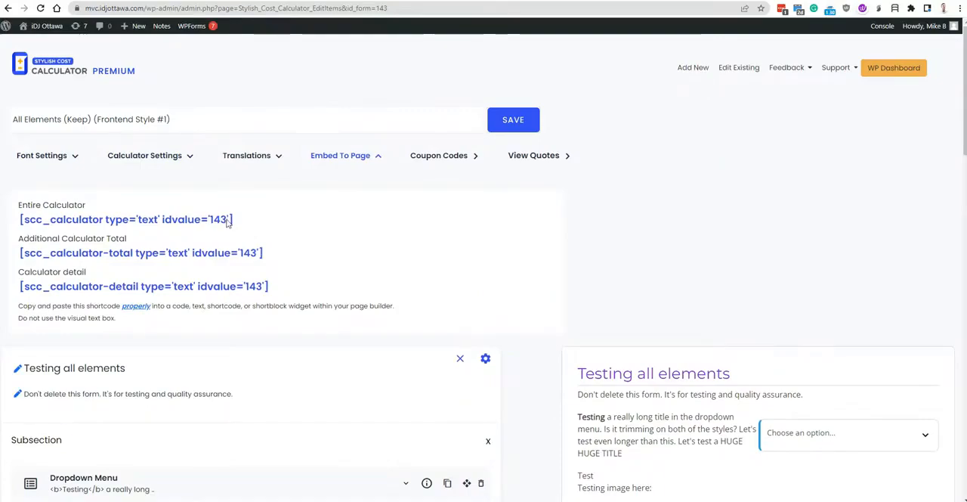
drag(228, 220, 206, 231)
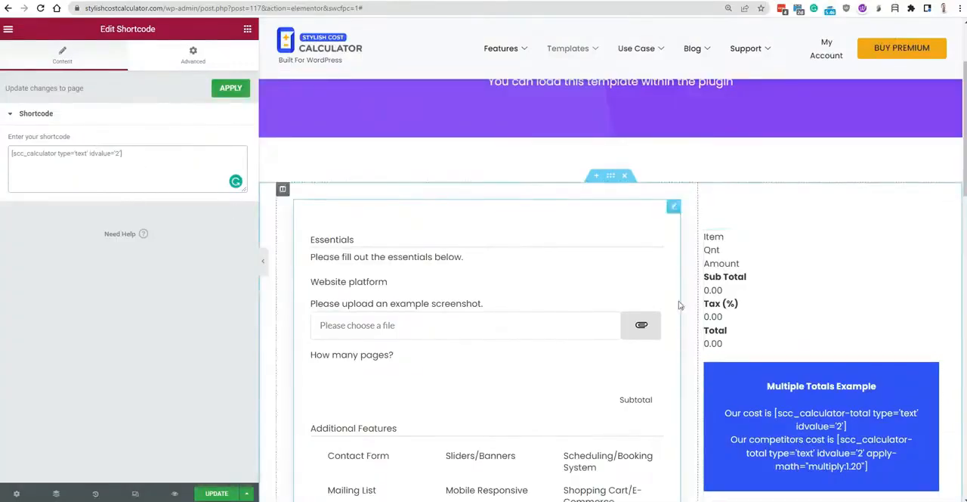
Return to the Elementor page and give the calculator detail shortcode widget a Classic background in the global Secondary color.
scroll(779, 288, down, 1)
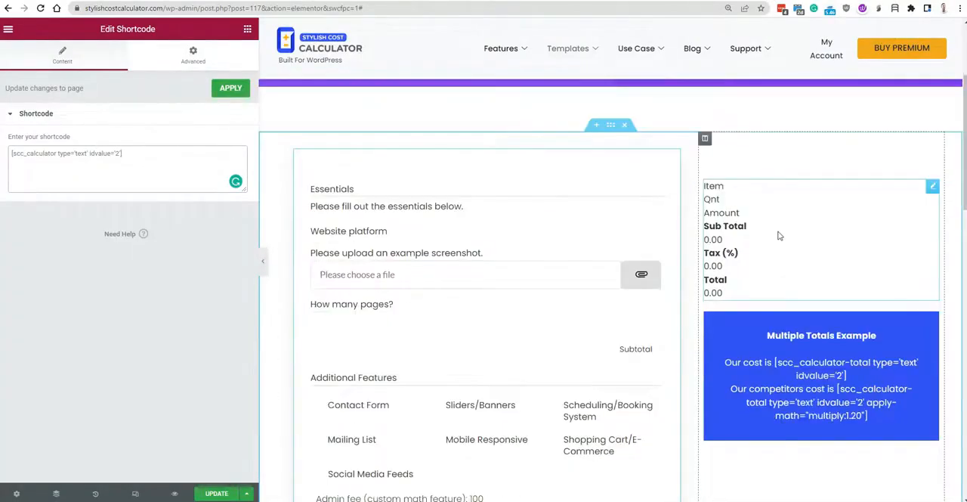
click(781, 235)
click(183, 59)
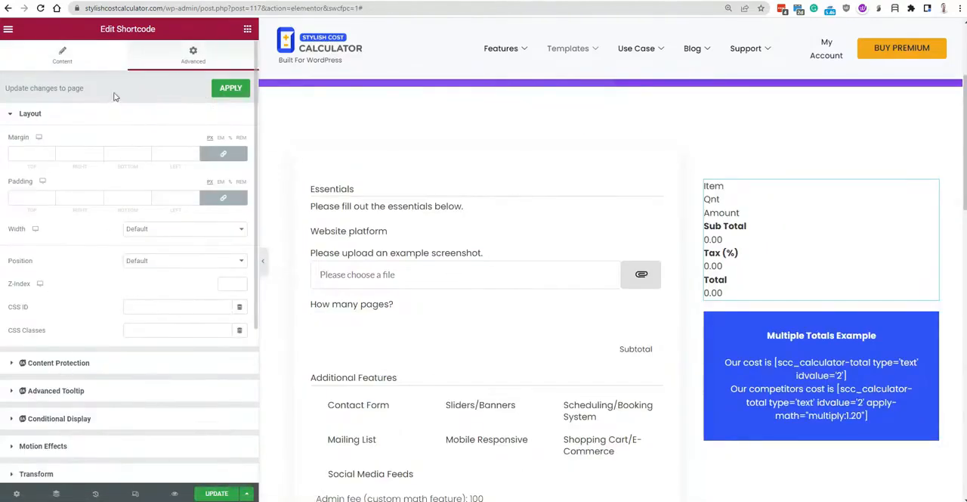
scroll(55, 332, down, 2)
click(53, 335)
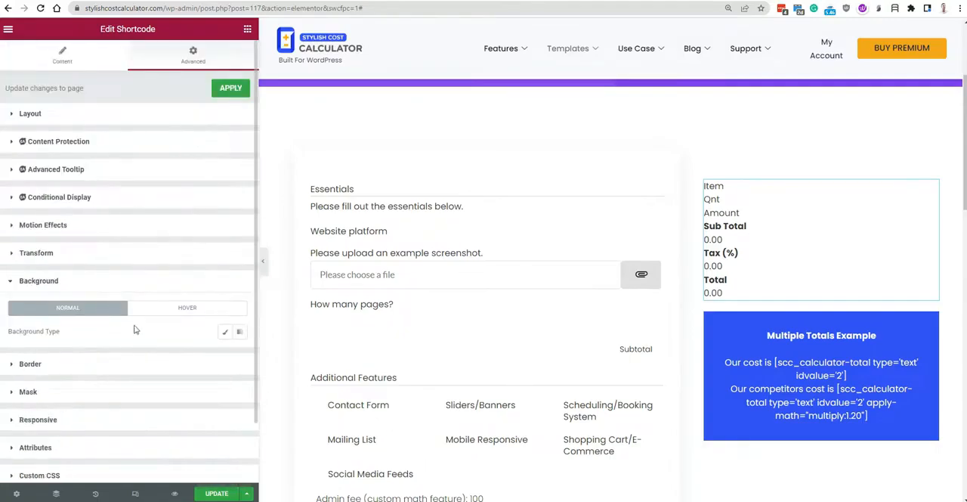
click(225, 331)
scroll(201, 333, down, 3)
click(222, 139)
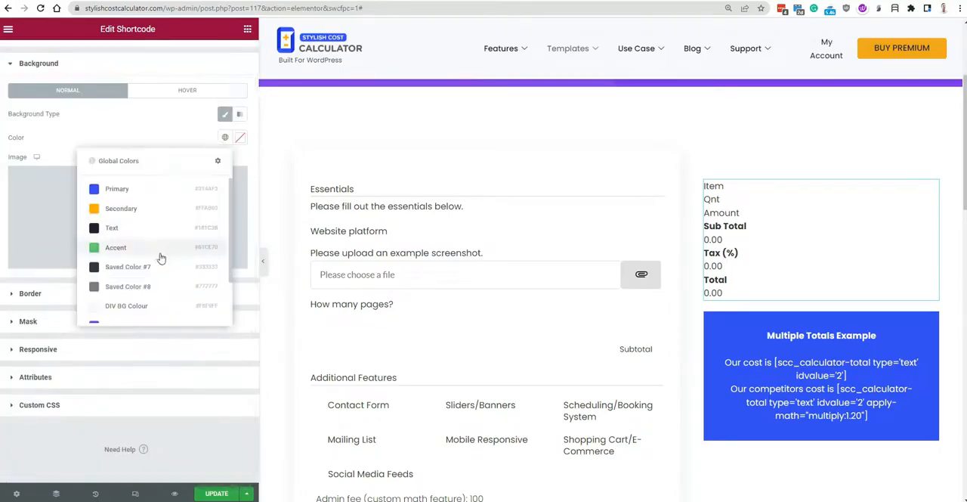
scroll(155, 204, down, 1)
scroll(152, 217, up, 1)
click(151, 215)
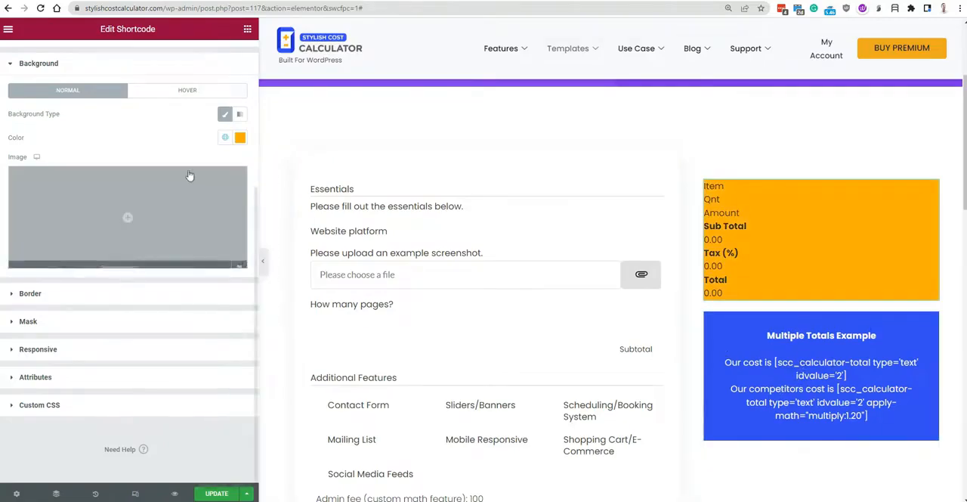
Set the calculator detail widget's padding to 1 em on all four sides.
scroll(148, 121, up, 5)
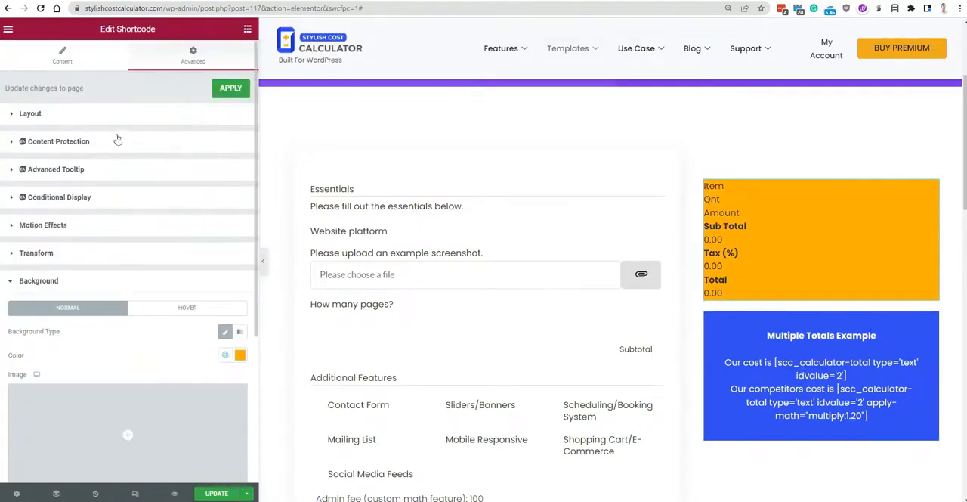
click(113, 115)
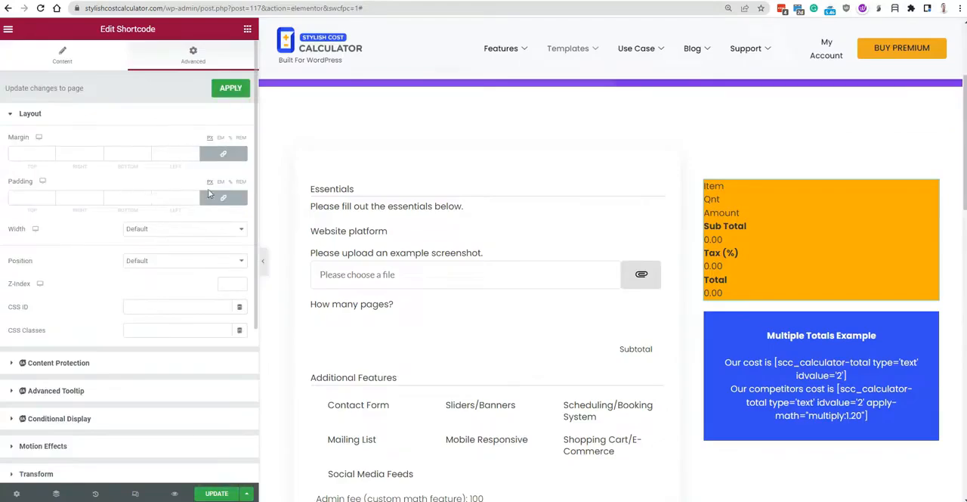
click(194, 198)
text(1)
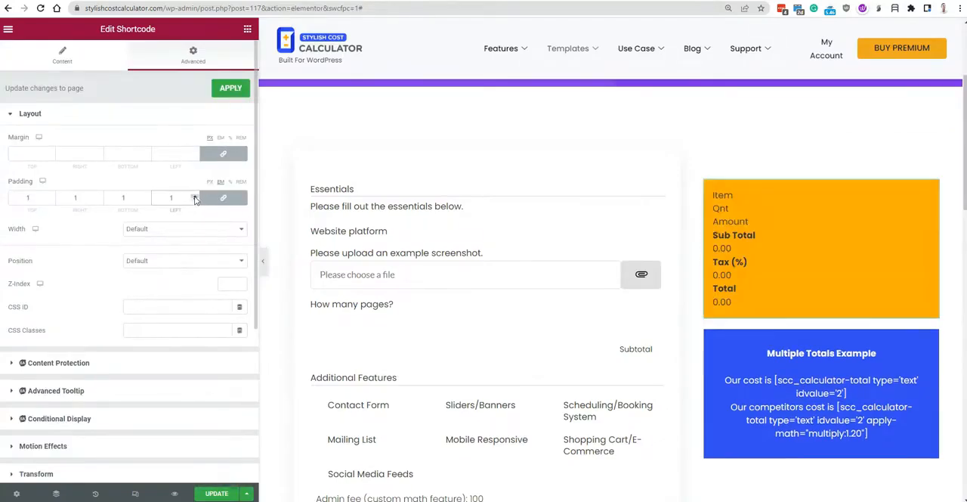
click(195, 197)
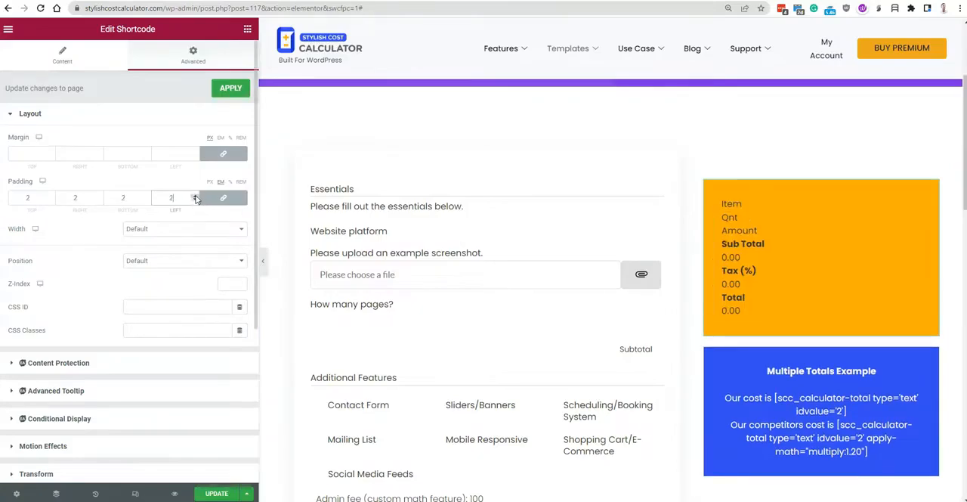
click(194, 200)
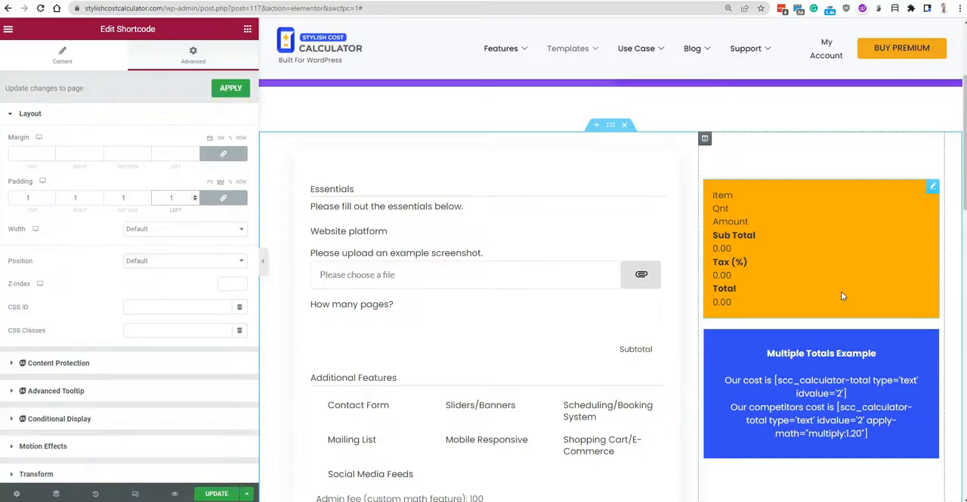
Update the page to save the changes and look over the right column's layout.
click(219, 494)
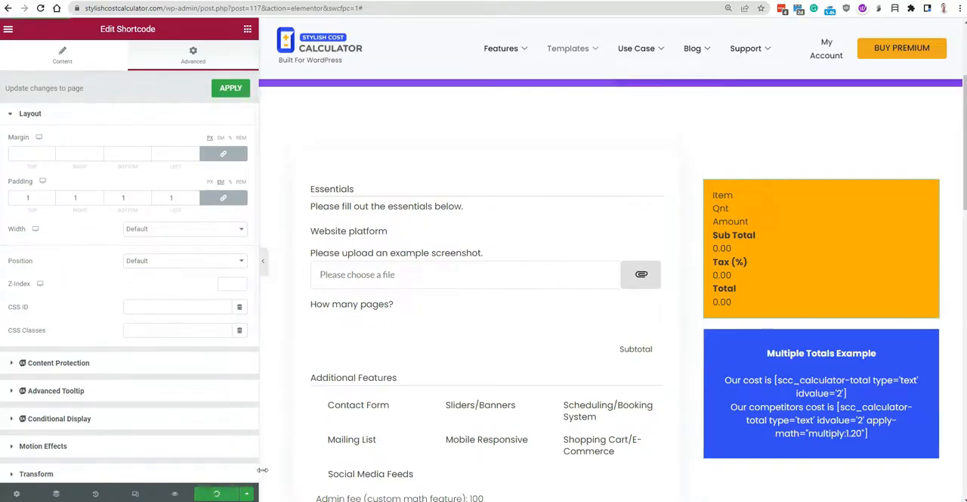
scroll(816, 244, down, 3)
scroll(836, 237, up, 3)
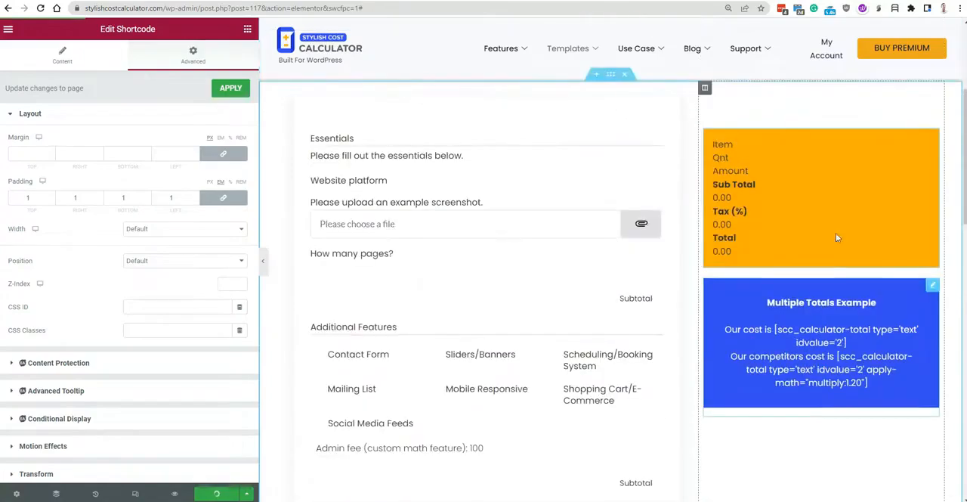
scroll(62, 321, down, 2)
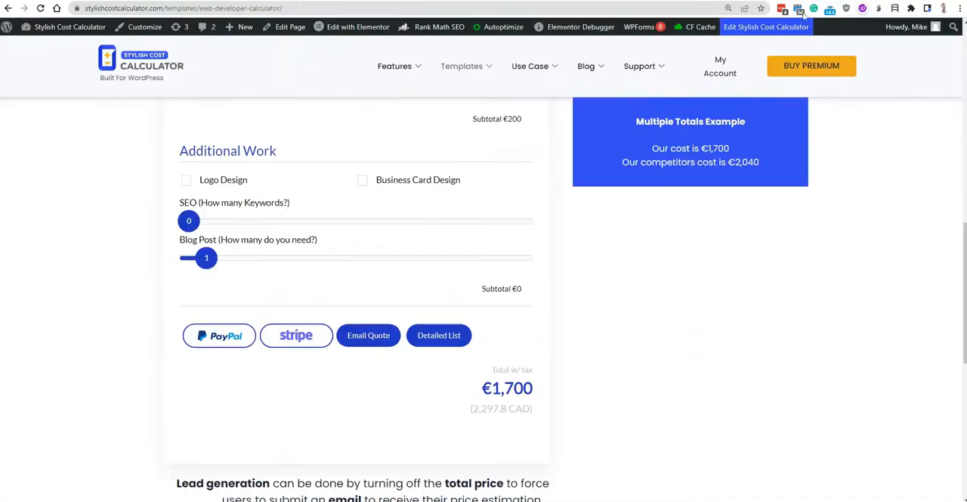
Reload the live web developer calculator page and choose WordPress as the website platform to test the detail box.
scroll(761, 324, up, 5)
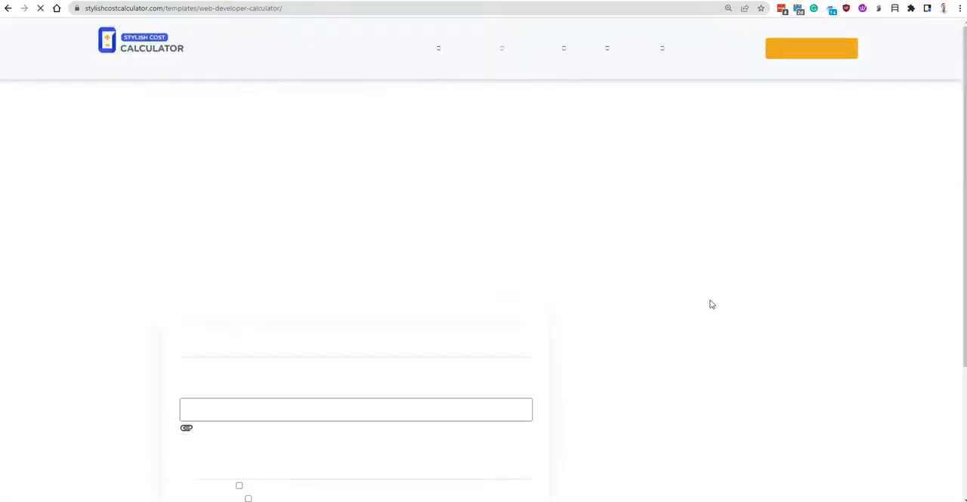
scroll(713, 299, down, 5)
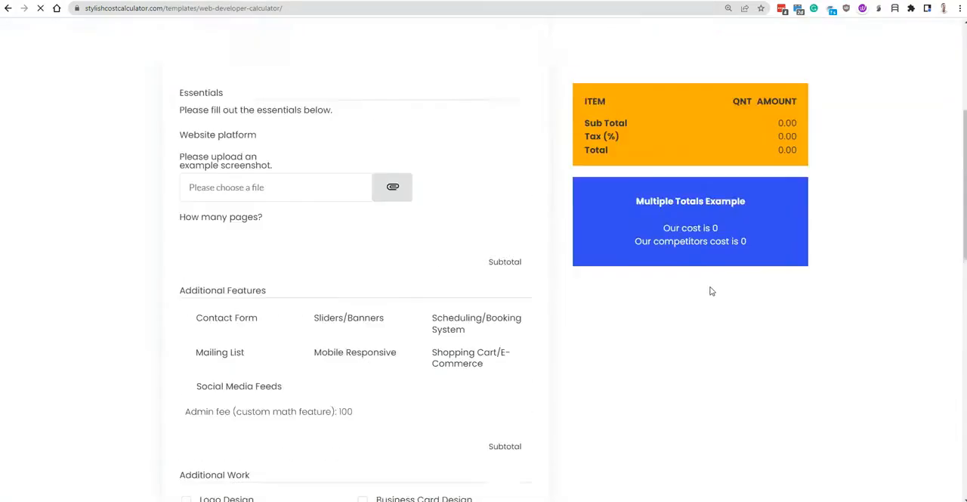
scroll(683, 242, up, 2)
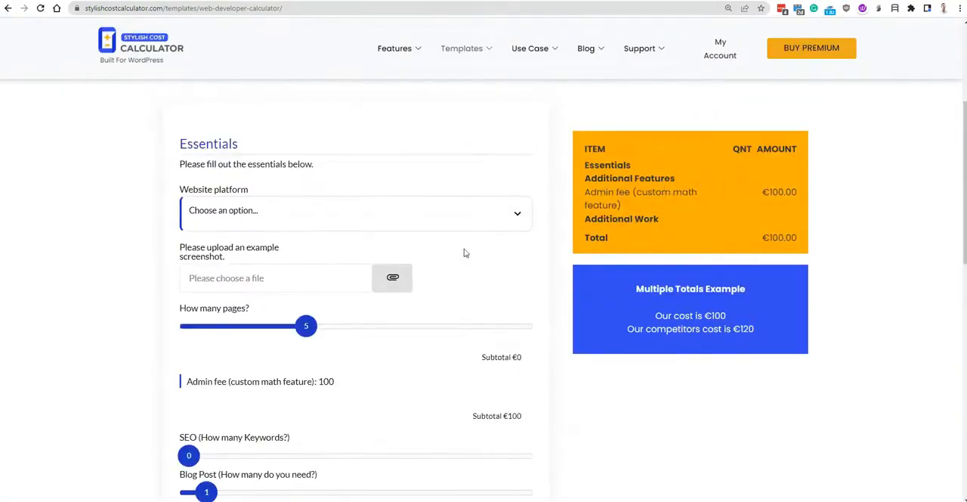
click(252, 211)
click(310, 270)
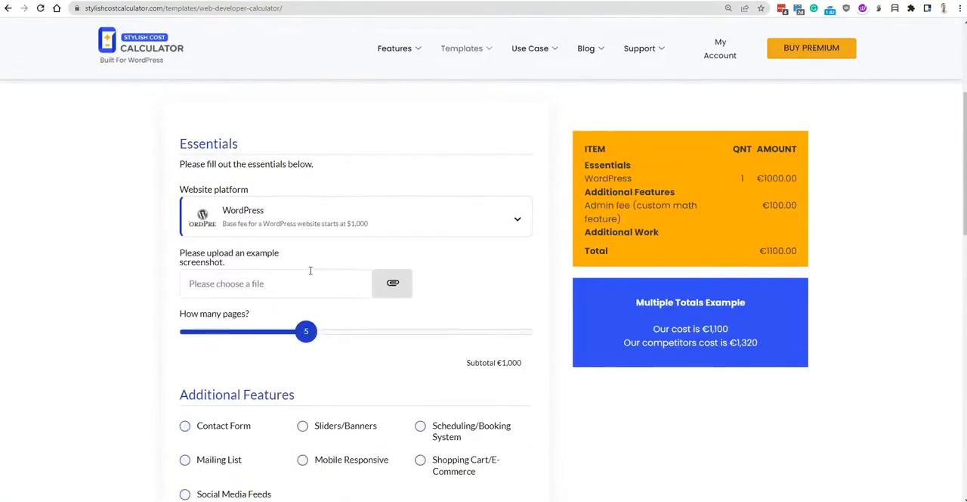
Check the WordPress line in the detail box and set the number of pages to 10 on the live calculator.
drag(650, 182, 584, 185)
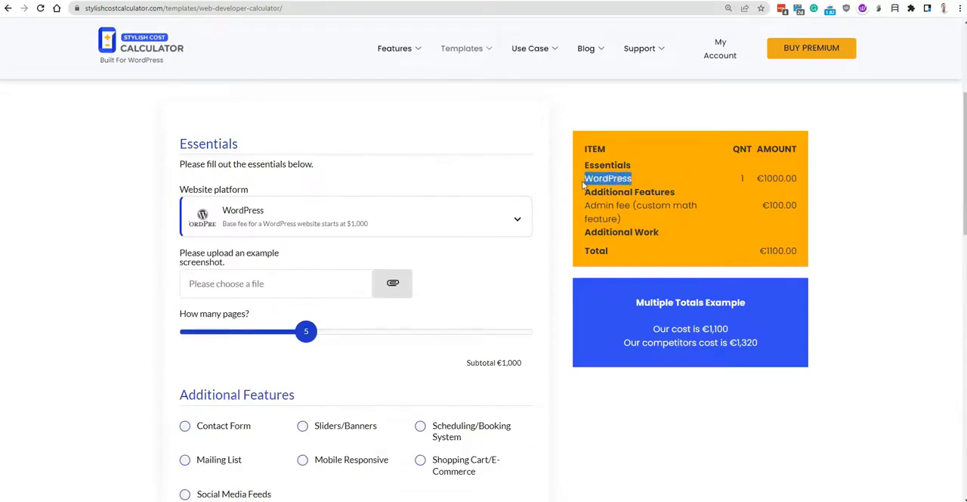
click(692, 185)
drag(306, 331, 399, 340)
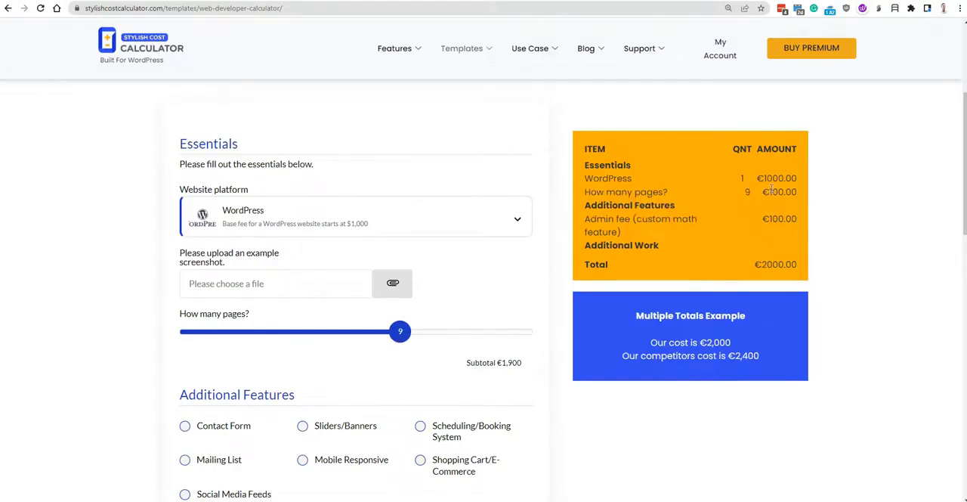
drag(409, 333, 438, 331)
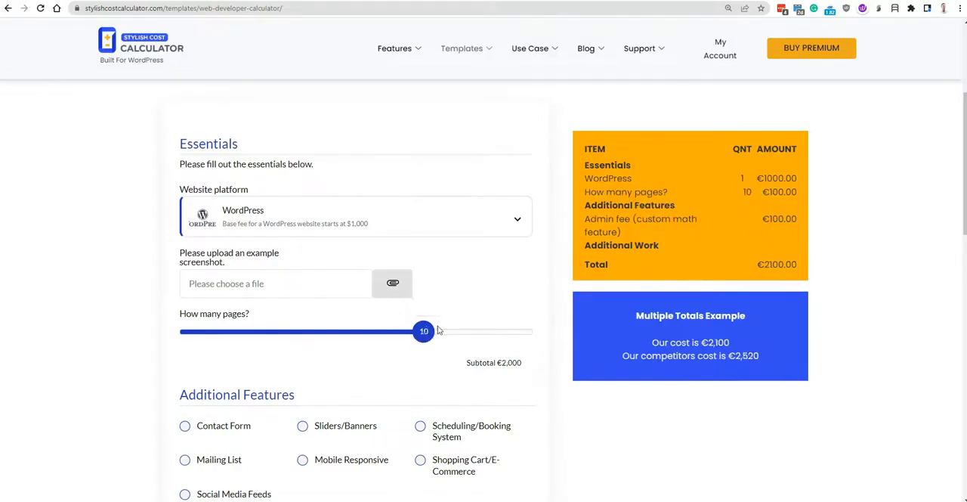
Choose Sliders/Banners and Contact Form as additional features on the live calculator to test the itemized list.
scroll(406, 303, down, 1)
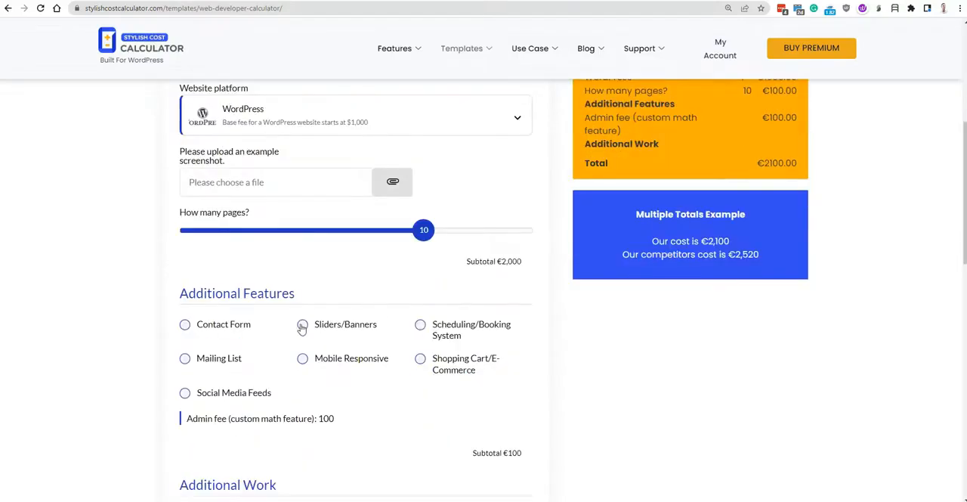
click(301, 325)
scroll(287, 336, up, 1)
click(189, 375)
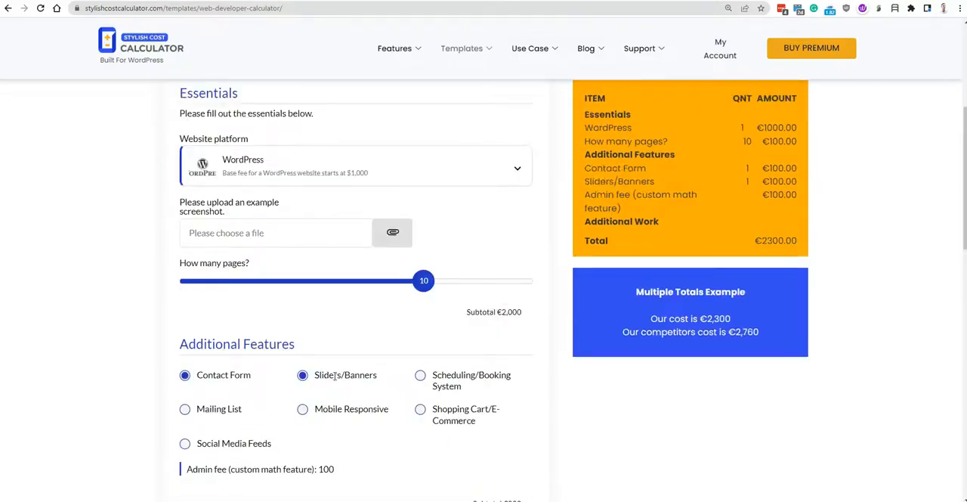
scroll(598, 226, up, 1)
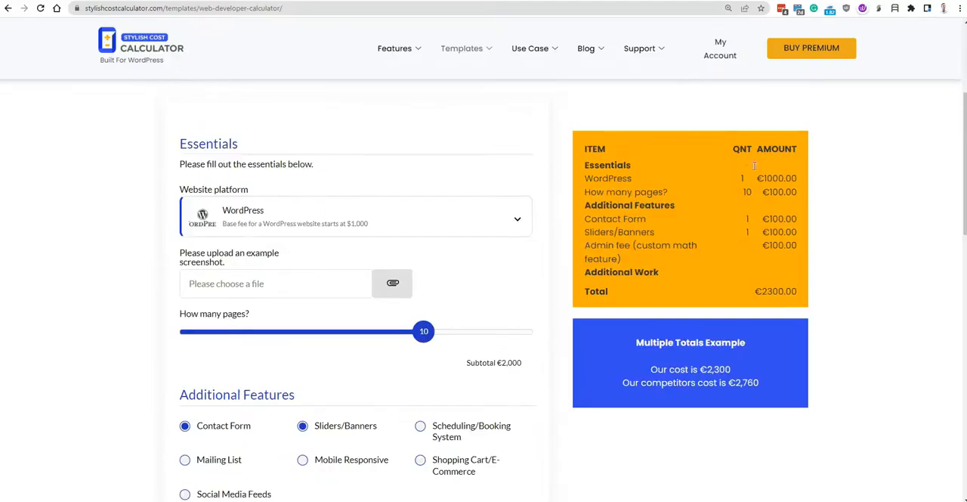
Compare the total in the orange detail box with the total at the end of the calculator.
drag(758, 294, 797, 297)
scroll(603, 349, down, 5)
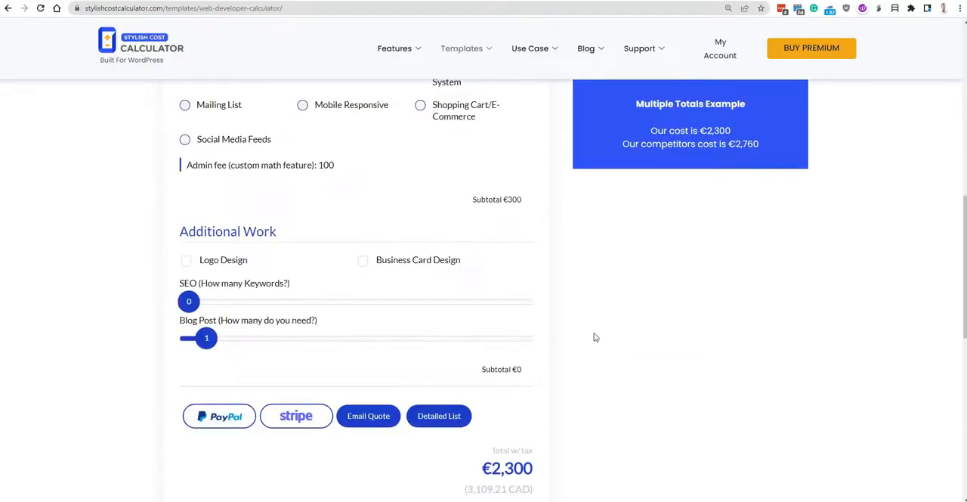
scroll(500, 429, down, 2)
drag(484, 367, 533, 369)
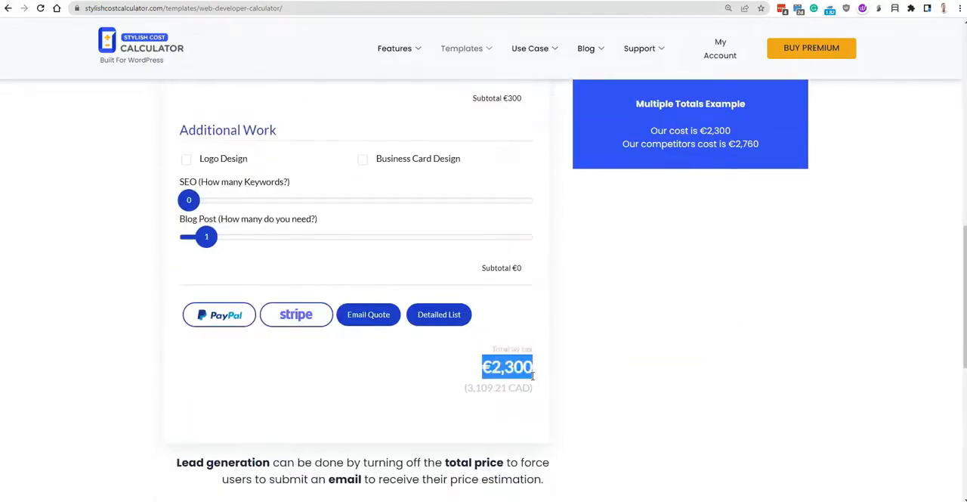
scroll(664, 368, up, 5)
scroll(667, 369, up, 5)
scroll(471, 305, up, 1)
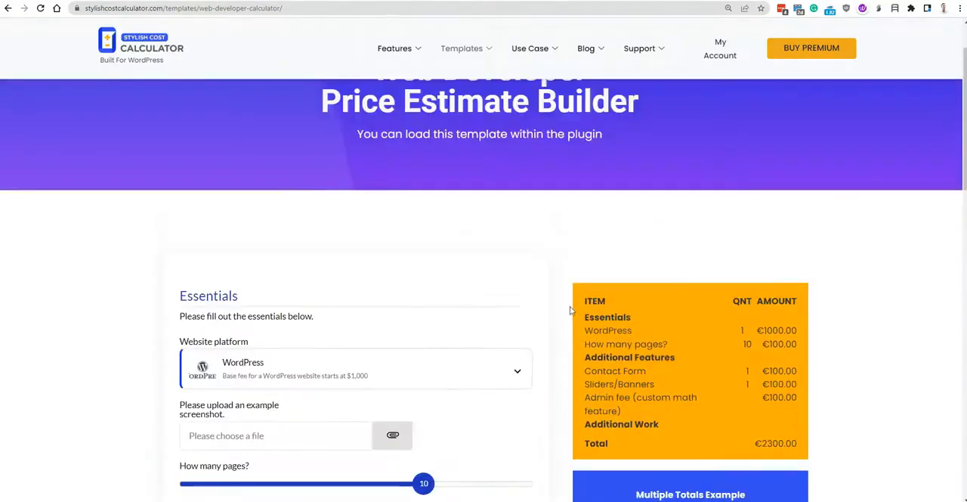
Examine how the orange detail box and the blue totals box behave while scrolling the live page.
scroll(529, 303, down, 3)
scroll(576, 298, up, 1)
scroll(578, 300, down, 5)
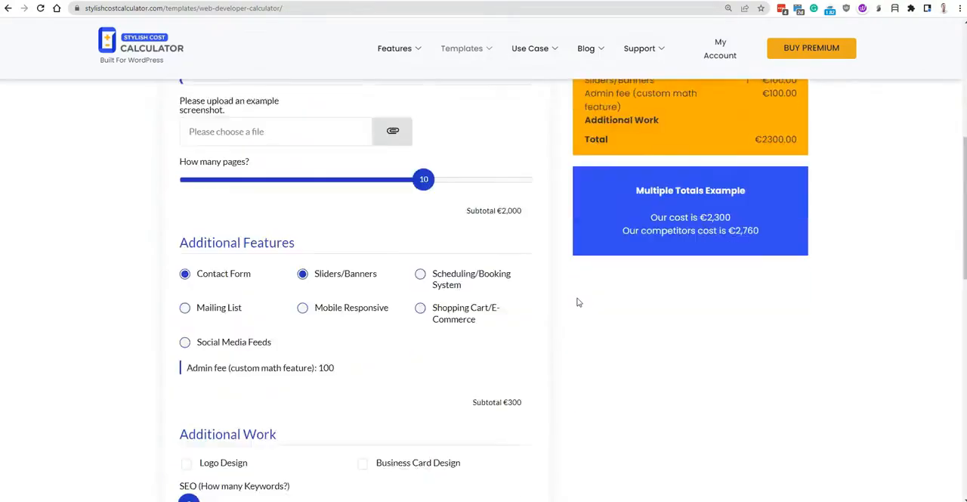
scroll(688, 204, up, 5)
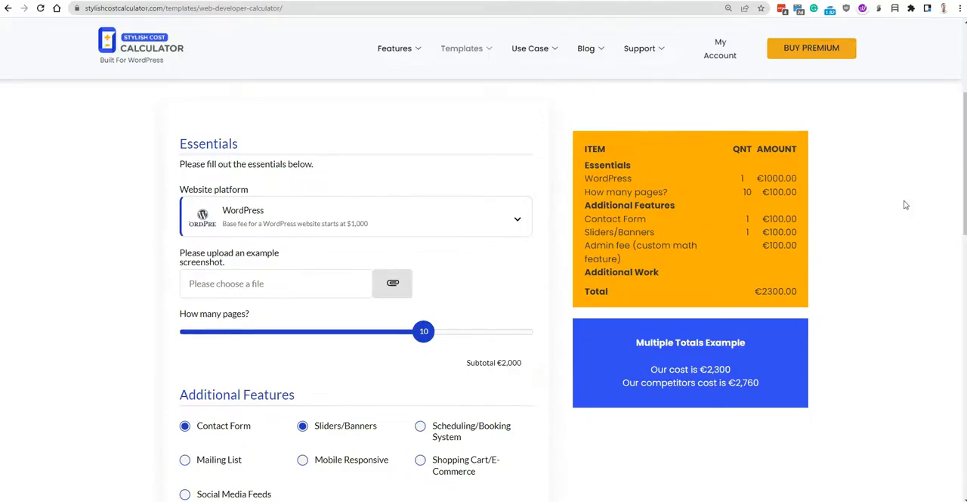
scroll(698, 315, down, 1)
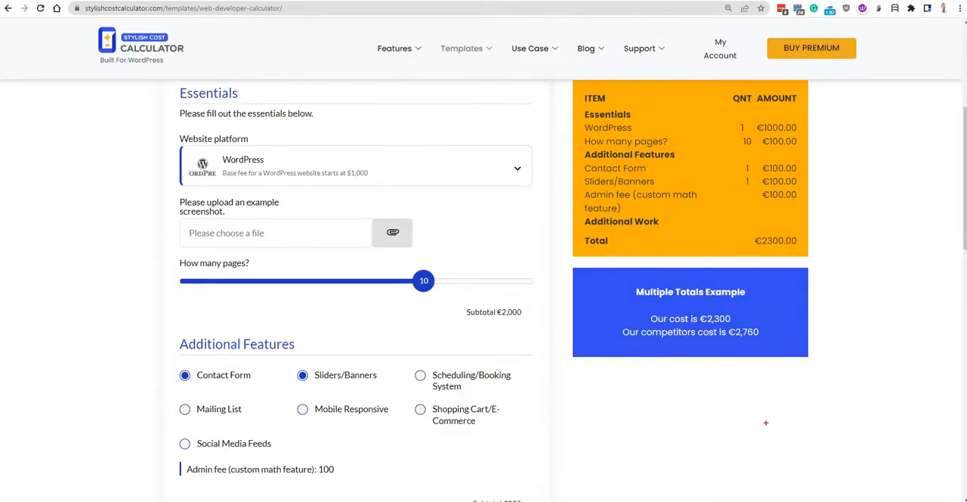
mouse_move(766, 423)
mouse_down()
mouse_move(237, 437)
mouse_move(174, 499)
mouse_move(828, 420)
mouse_move(816, 434)
mouse_up()
Return to the Elementor editor and make the calculator detail shortcode widget sticky to the Top in its motion effects.
scroll(790, 412, up, 2)
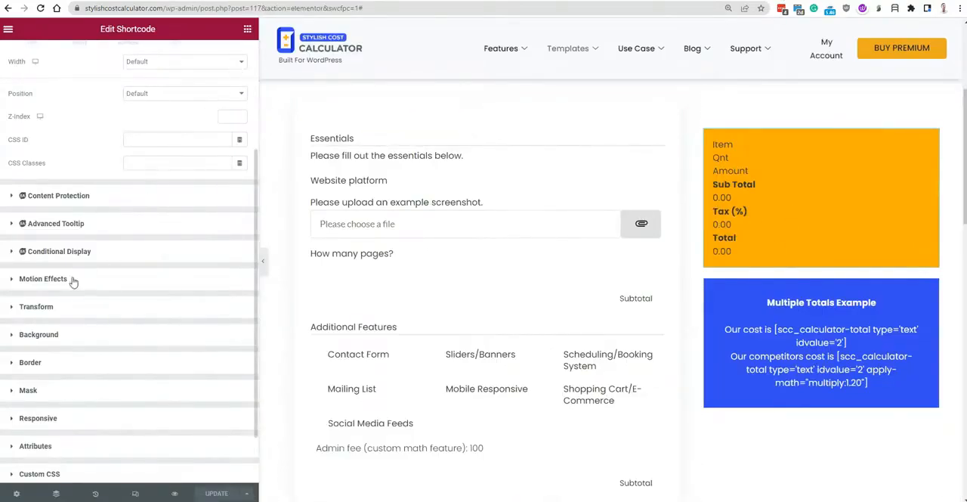
scroll(71, 283, up, 2)
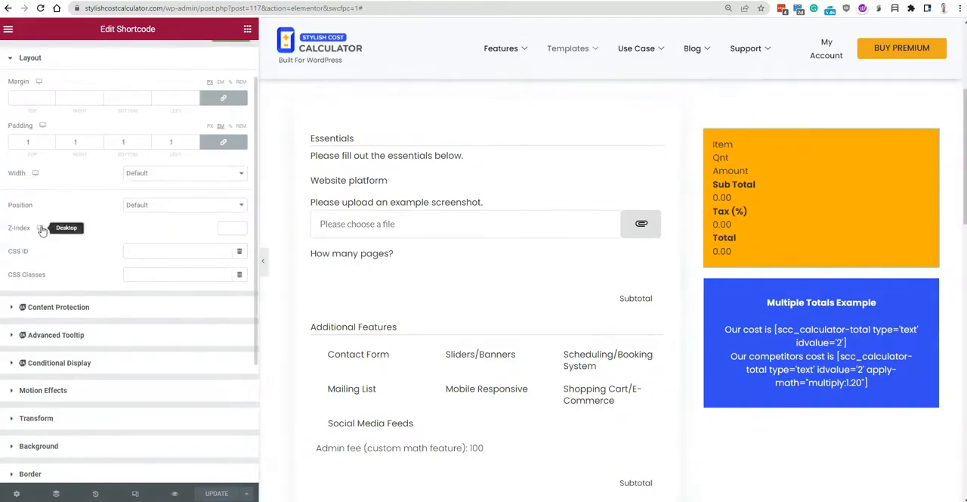
scroll(79, 249, down, 2)
scroll(80, 252, up, 2)
click(58, 390)
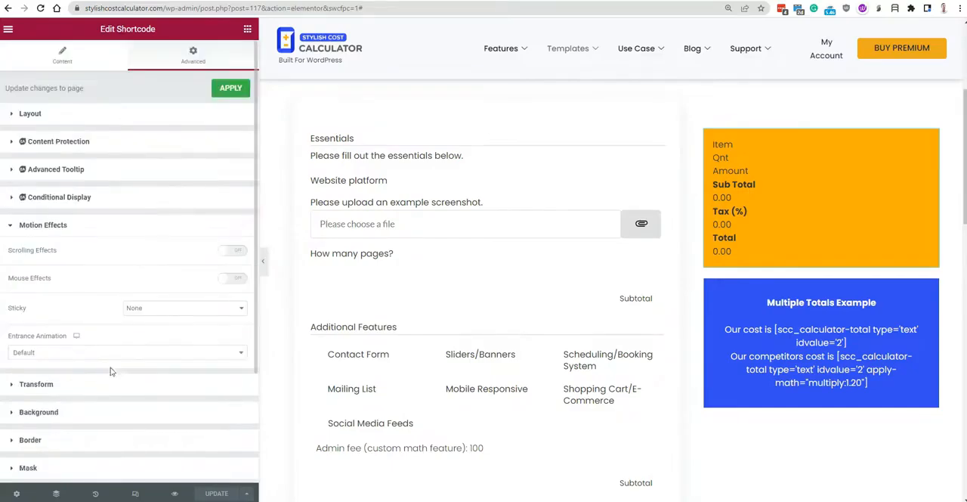
click(146, 307)
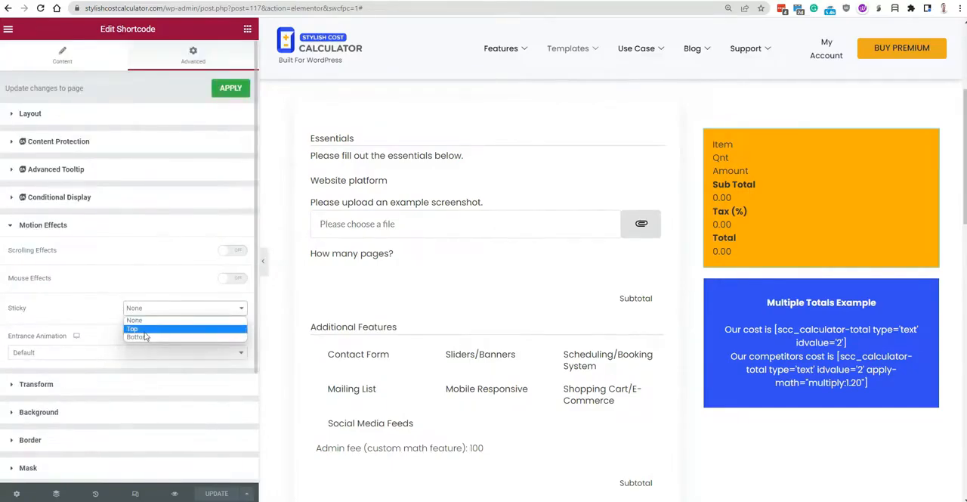
click(143, 330)
Check the sticky detail widget against the page header and set its sticky offset to 120.
scroll(868, 280, down, 4)
scroll(869, 280, up, 3)
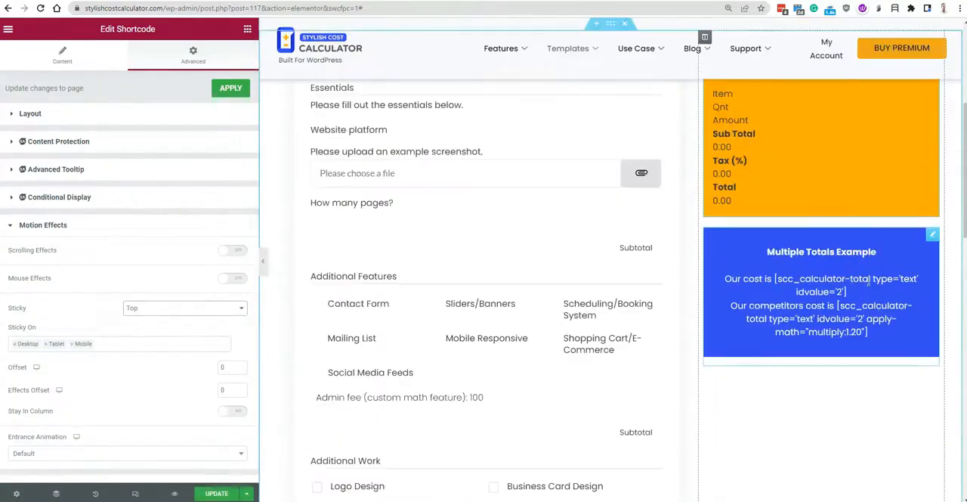
click(239, 367)
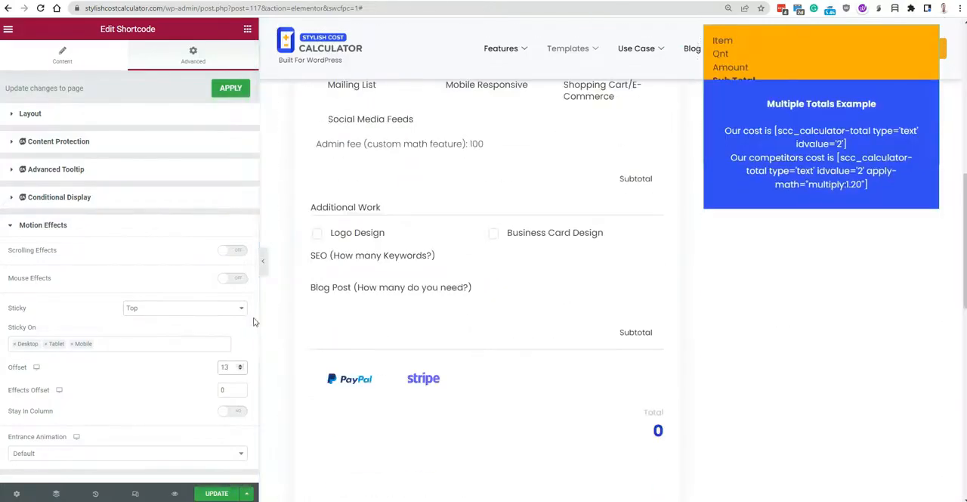
click(239, 366)
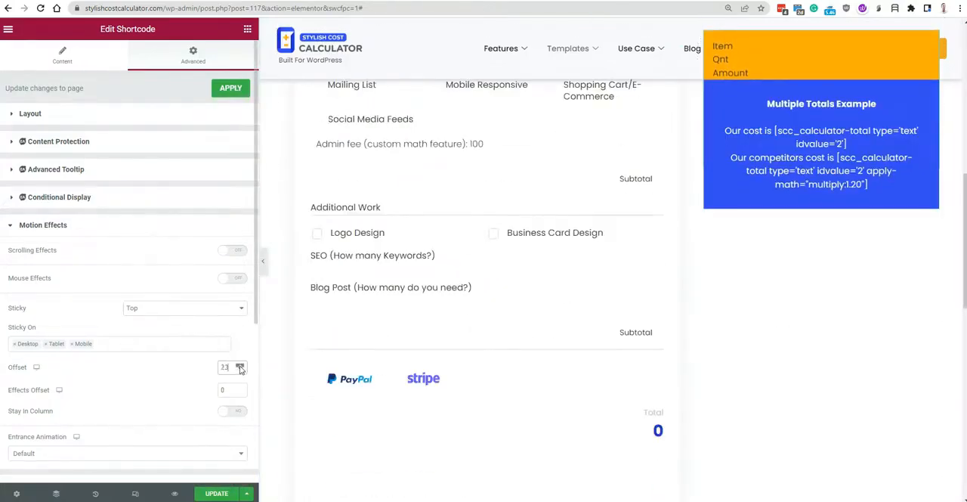
drag(232, 368, 185, 388)
text(120)
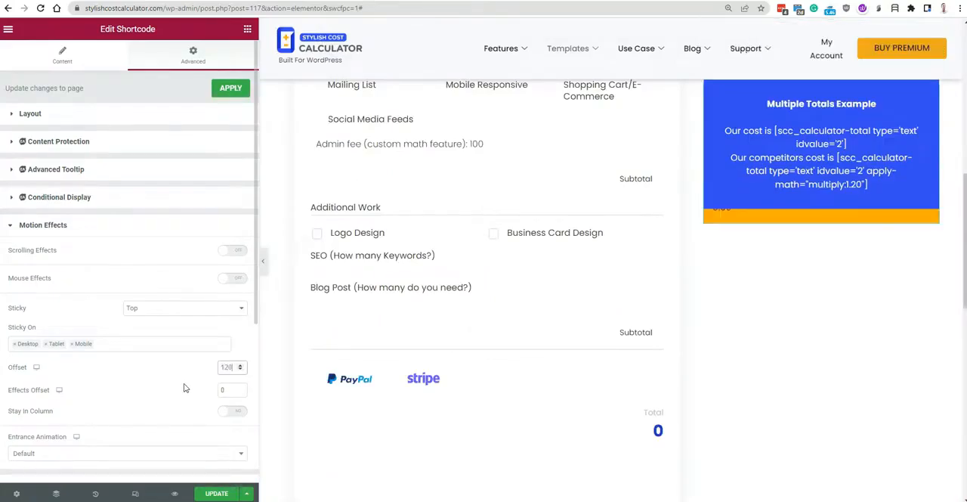
Select the Multiple Totals Example text widget and set its sticky offset to 200 in its motion effects.
click(866, 103)
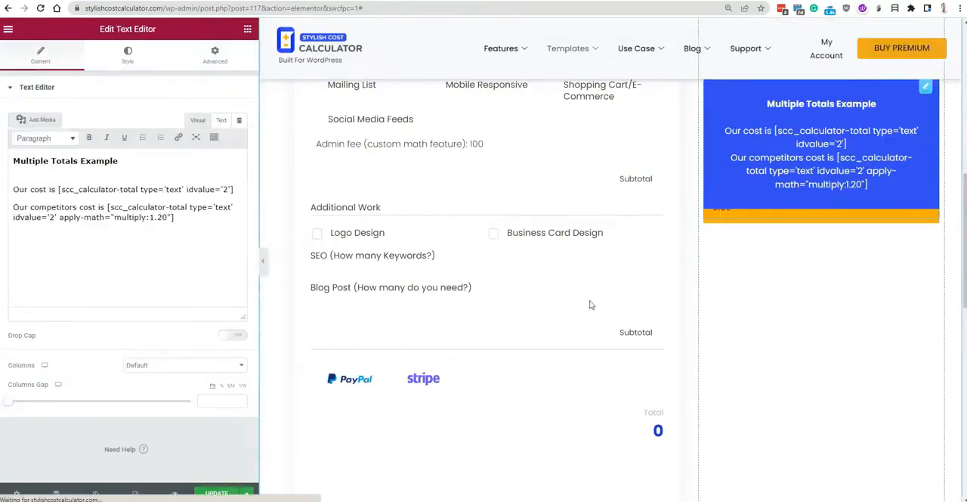
click(215, 65)
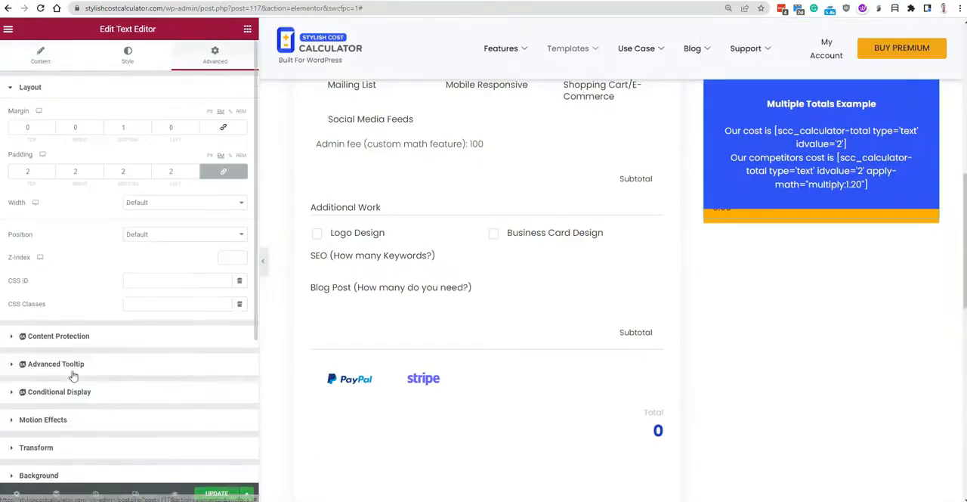
click(46, 420)
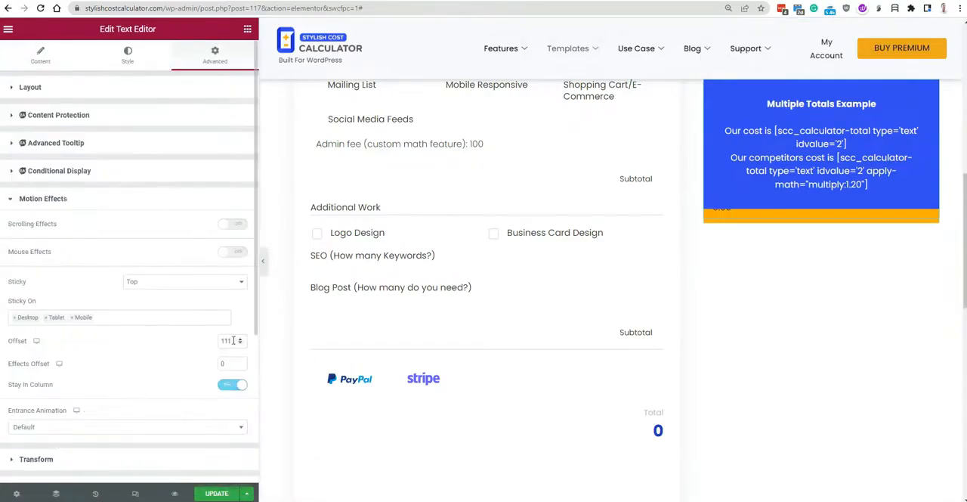
drag(234, 341, 138, 347)
text(200)
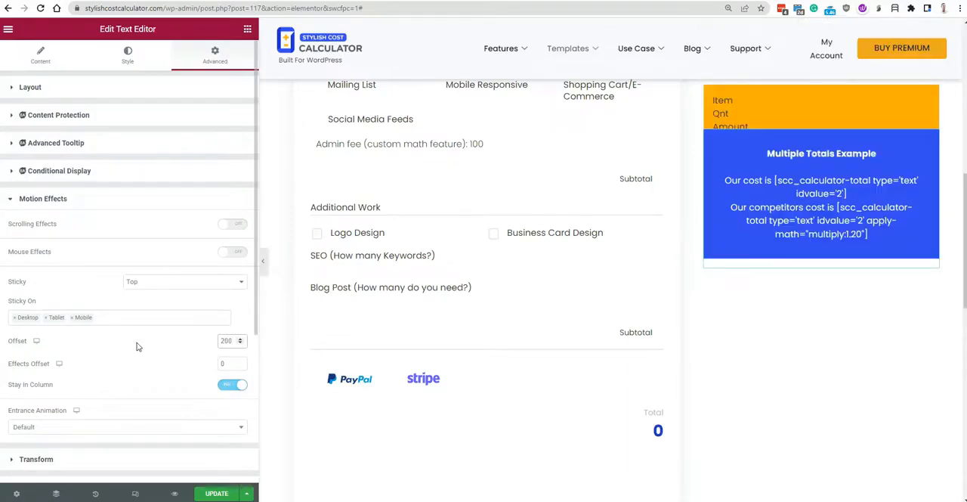
Try sticky offsets of 500 and 400 for the Multiple Totals Example text widget.
drag(234, 342, 112, 354)
text(500)
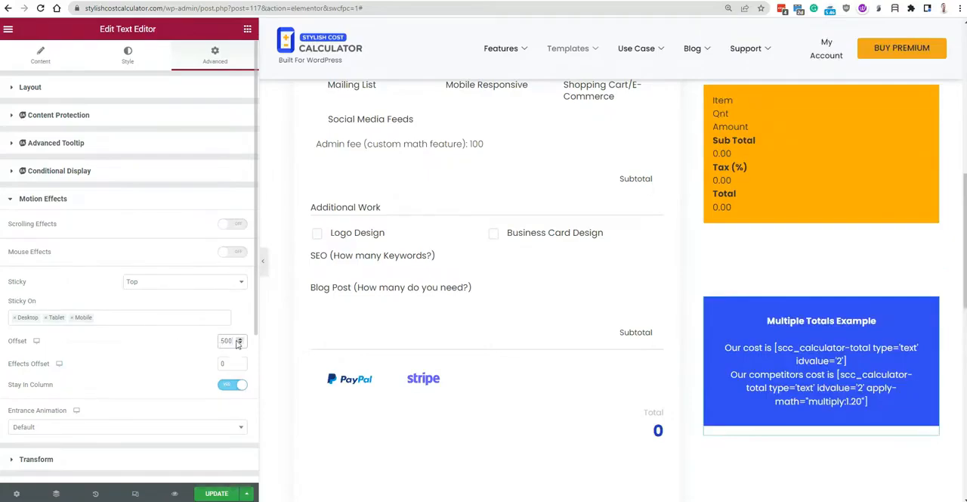
drag(238, 344, 119, 345)
text(400)
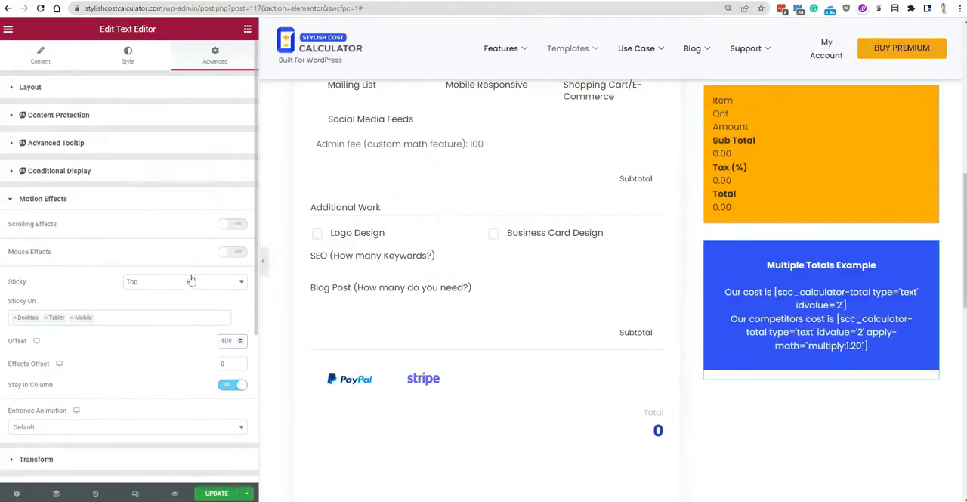
text(375)
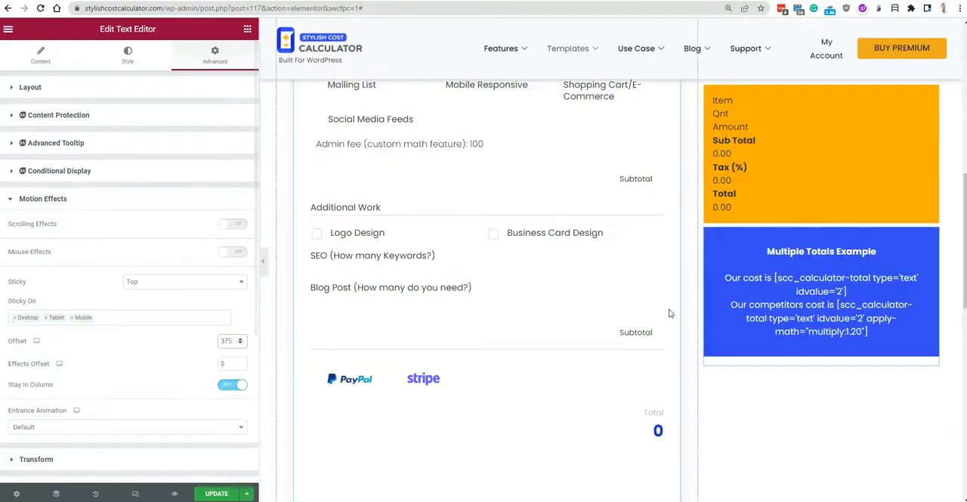
Set the Multiple Totals Example widget's sticky offset to 375 and check how both boxes stack while scrolling.
scroll(680, 325, up, 3)
scroll(620, 345, up, 3)
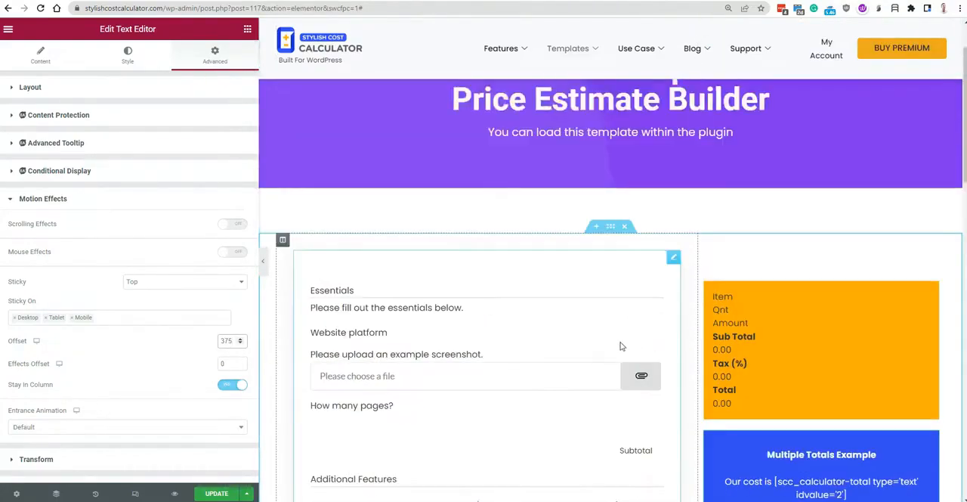
scroll(618, 338, down, 1)
scroll(616, 324, down, 1)
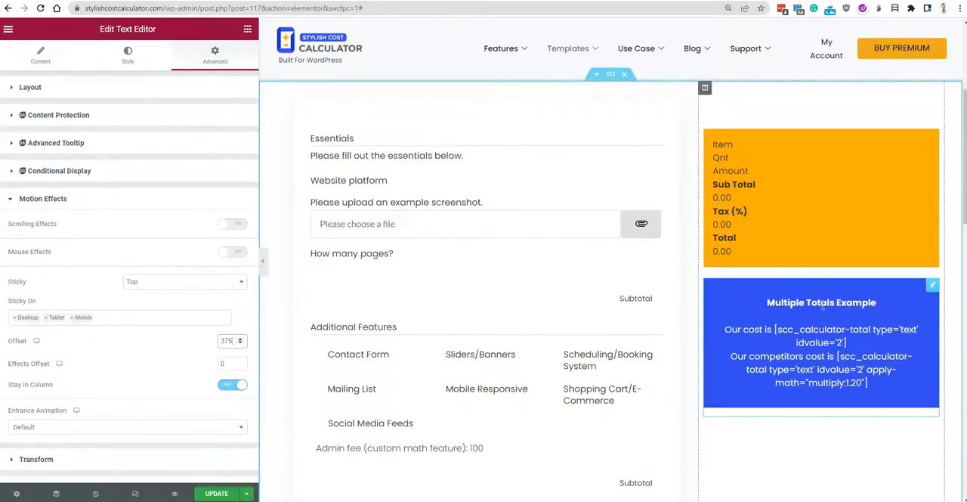
Open the Multiple Totals Example widget's content and highlight the scc_calculator-total shortcode in the "Our cost is" line.
click(836, 336)
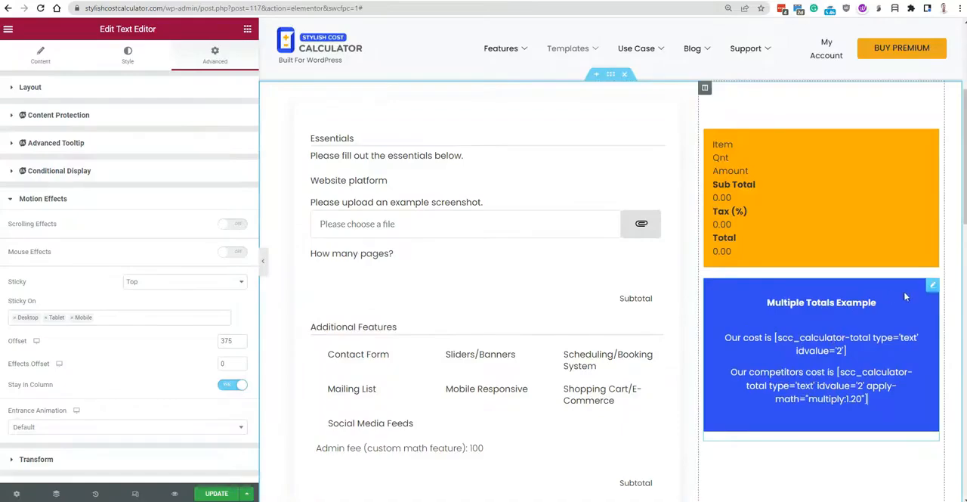
click(934, 288)
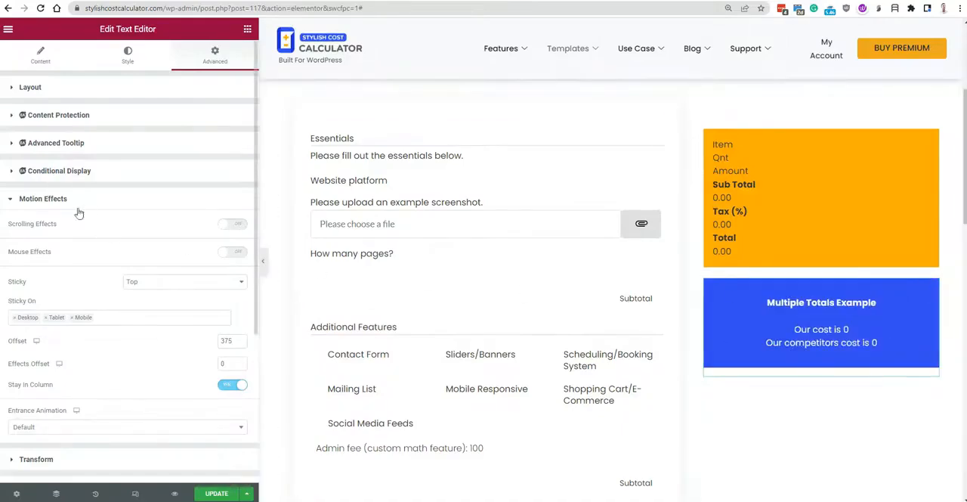
click(42, 57)
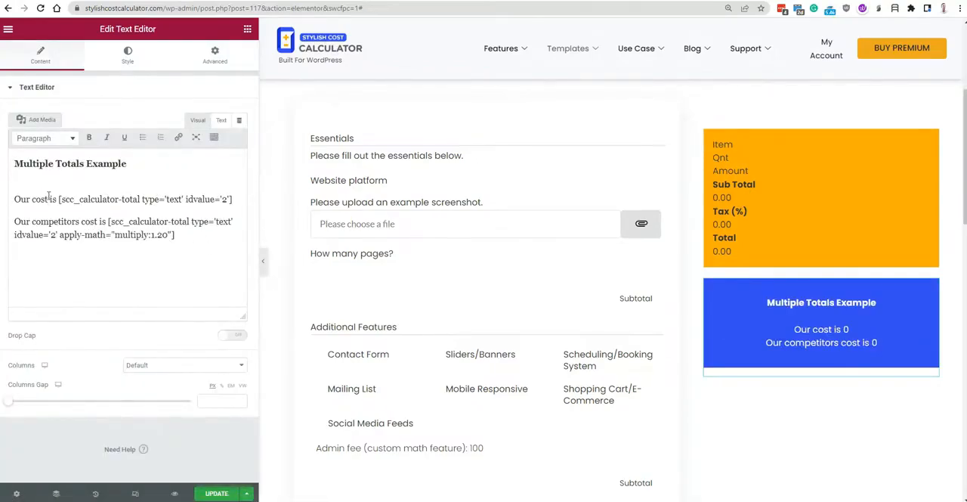
drag(58, 199, 234, 198)
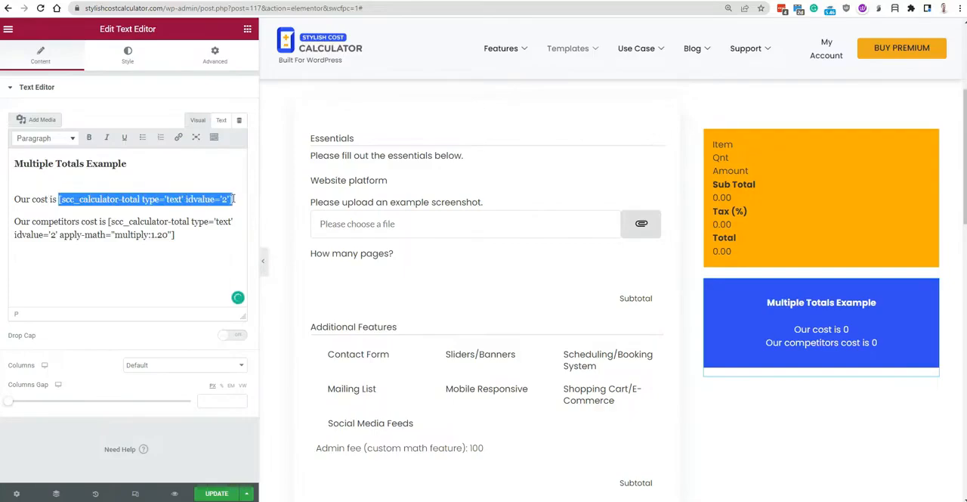
click(148, 198)
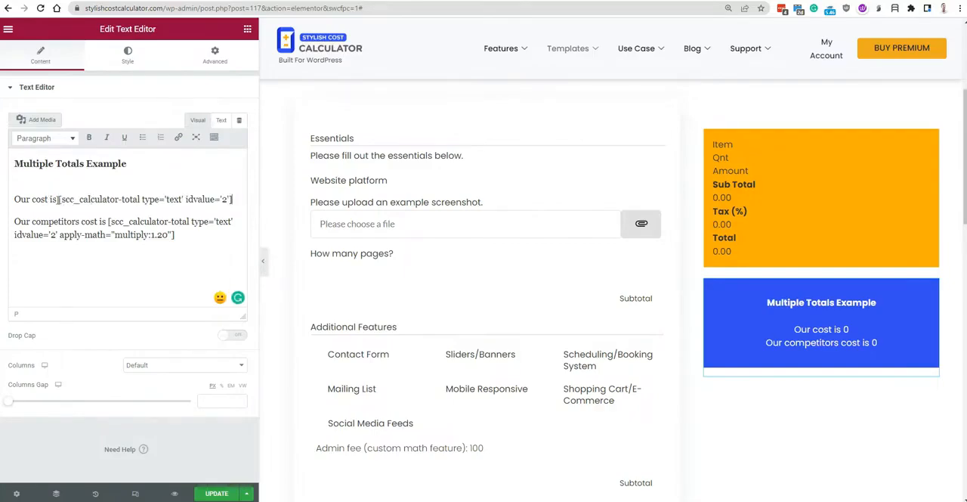
drag(58, 199, 236, 193)
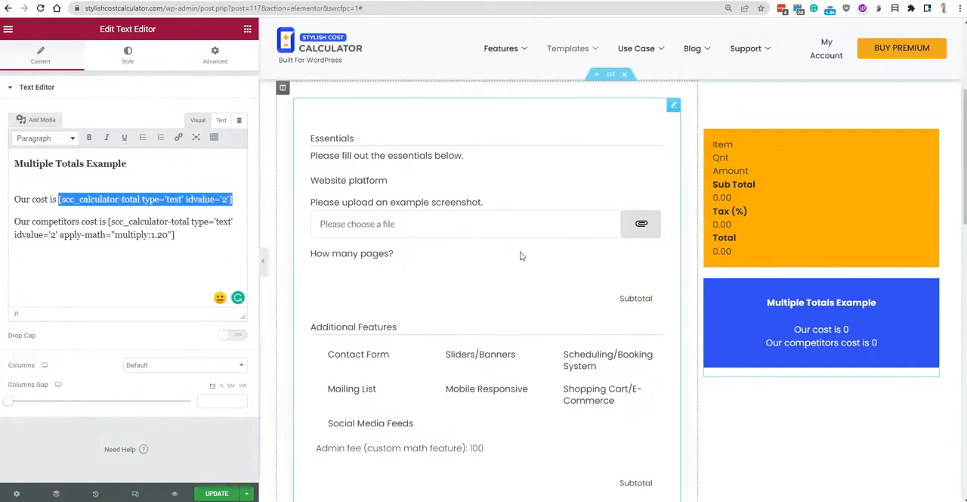
Locate the calculator's Total below the payment options in the page preview.
scroll(612, 343, down, 4)
scroll(612, 342, down, 3)
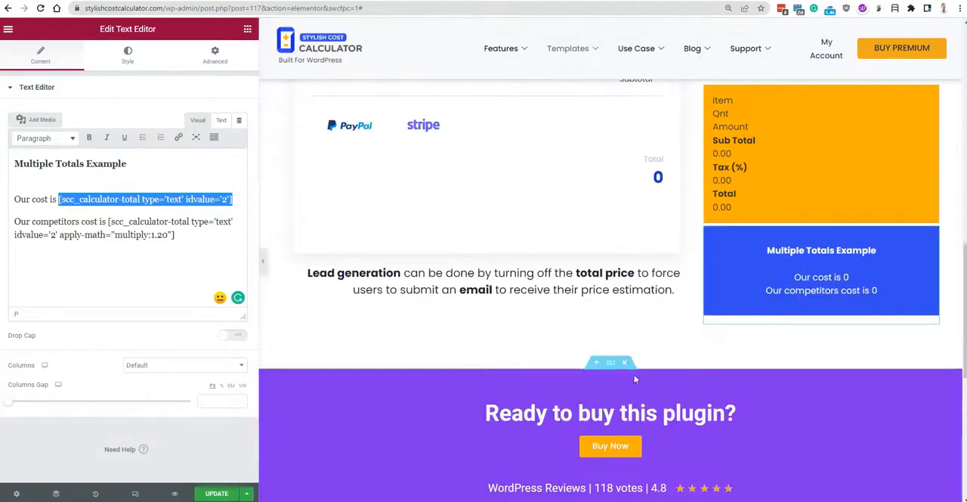
scroll(612, 342, up, 1)
drag(674, 250, 634, 236)
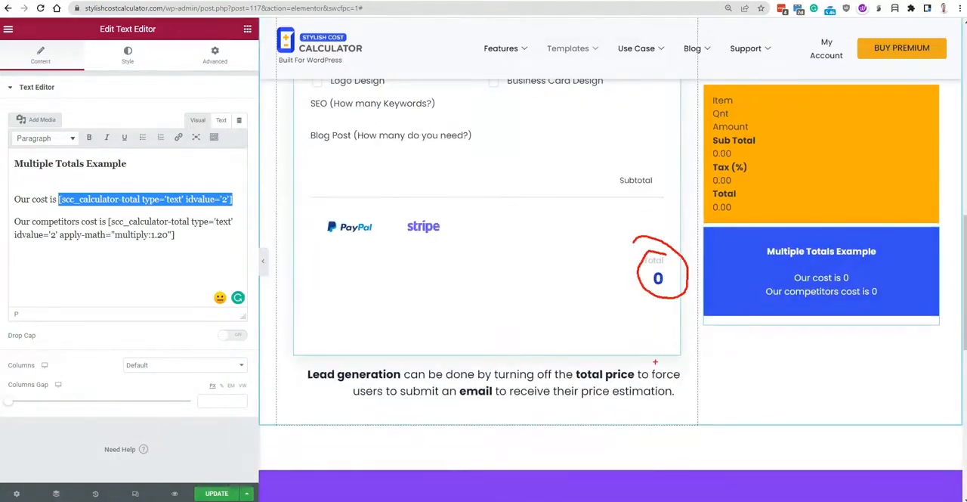
key(Escape)
Highlight the apply-math="multiply:1.20" attribute in the "Our competitors cost is" line of the Multiple Totals Example text.
click(180, 241)
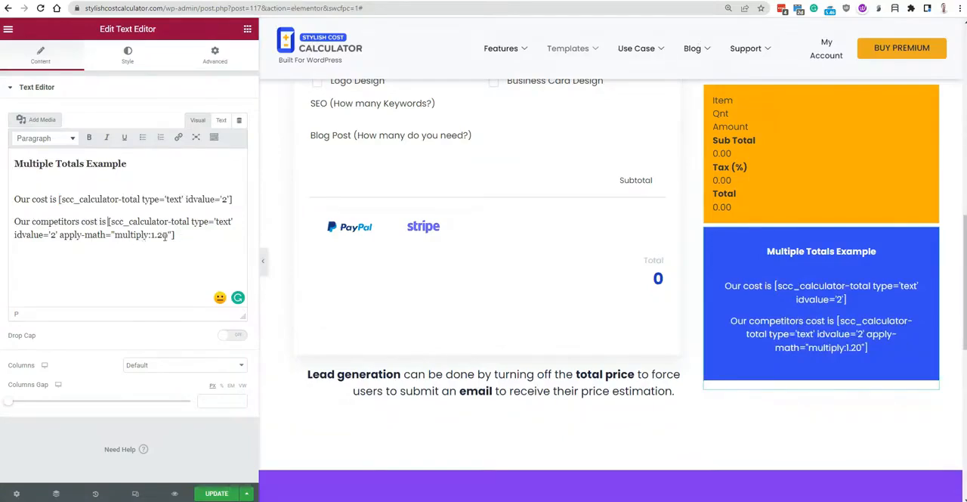
mouse_move(167, 235)
mouse_down()
mouse_move(149, 235)
mouse_move(169, 235)
mouse_up()
drag(60, 235, 173, 235)
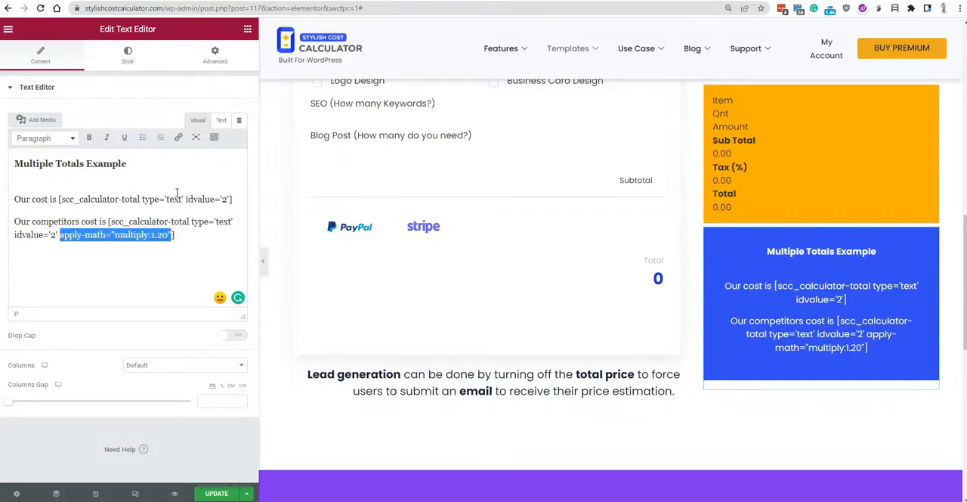
Update the page in Elementor, switch to the live Web Developer Calculator page and reload it.
click(212, 493)
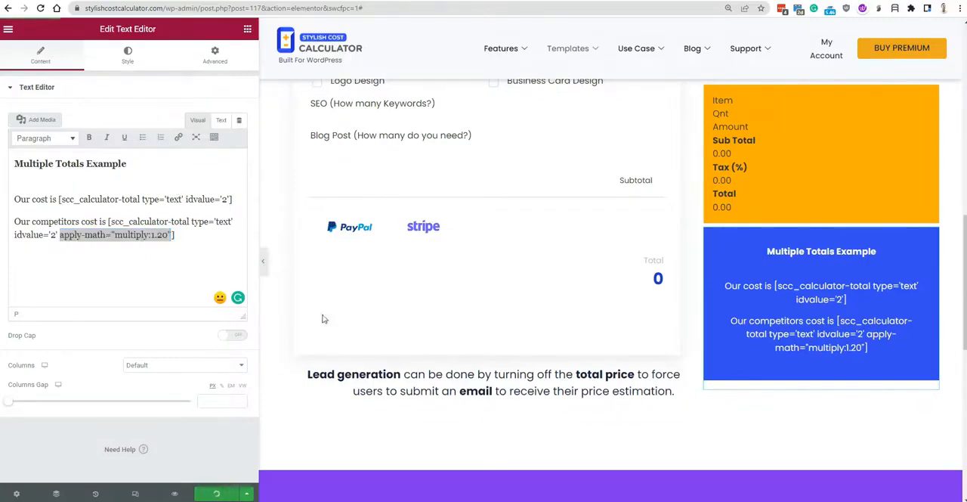
click(814, 2)
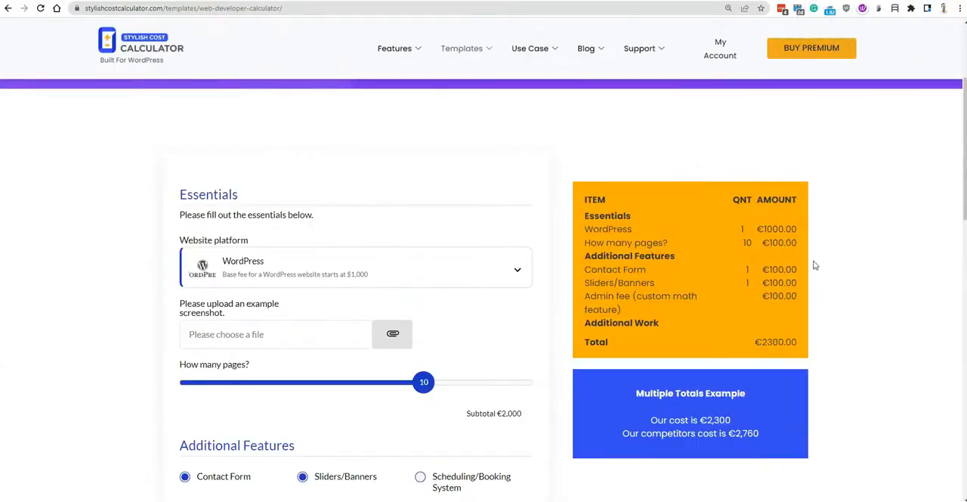
key(F5)
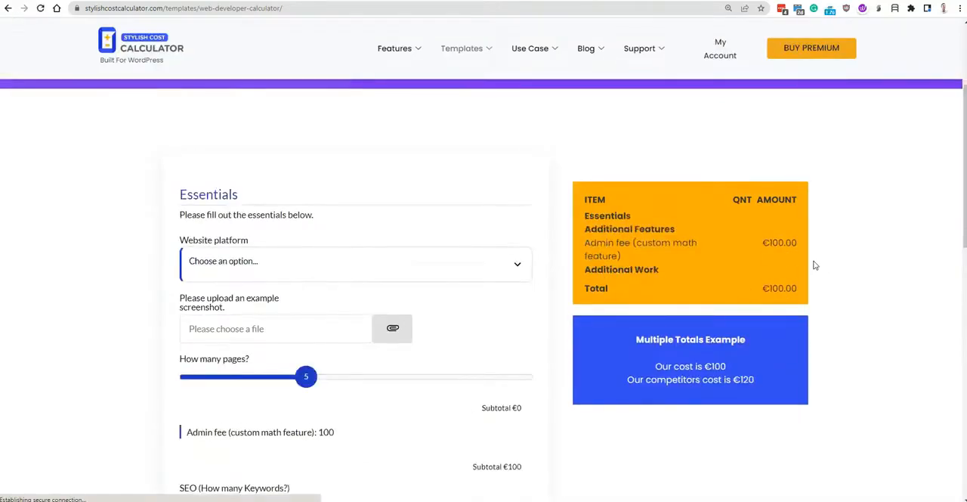
Test the live calculator with How many pages set to 9 and 10, and examine how both total boxes behave while scrolling.
drag(306, 378, 401, 378)
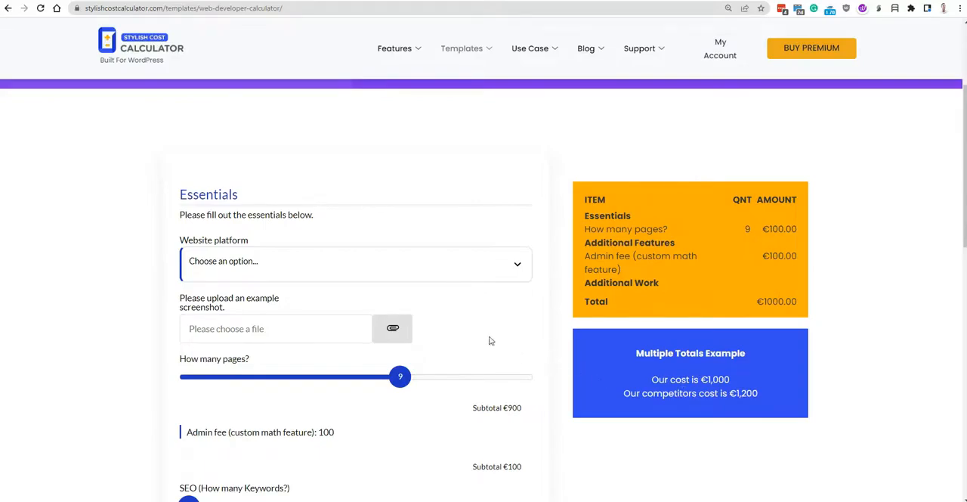
drag(403, 377, 437, 378)
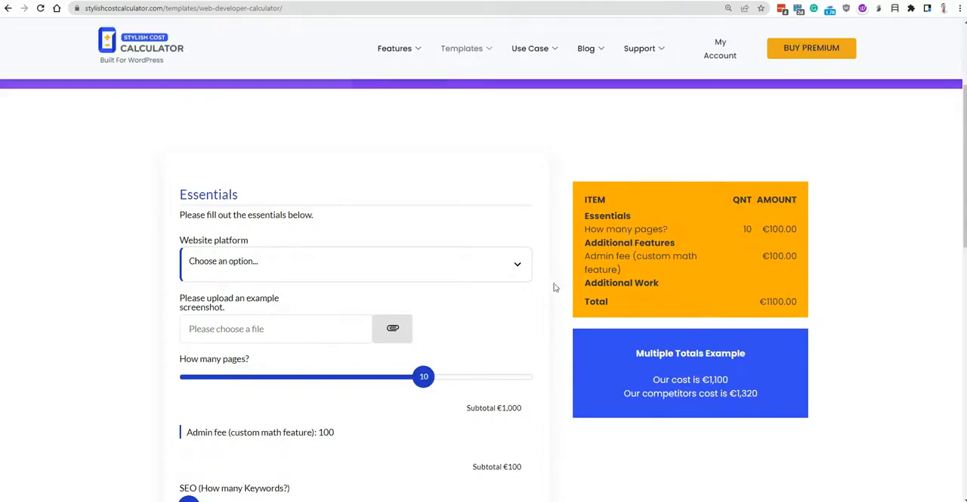
scroll(378, 303, down, 3)
scroll(383, 292, up, 1)
scroll(383, 290, down, 2)
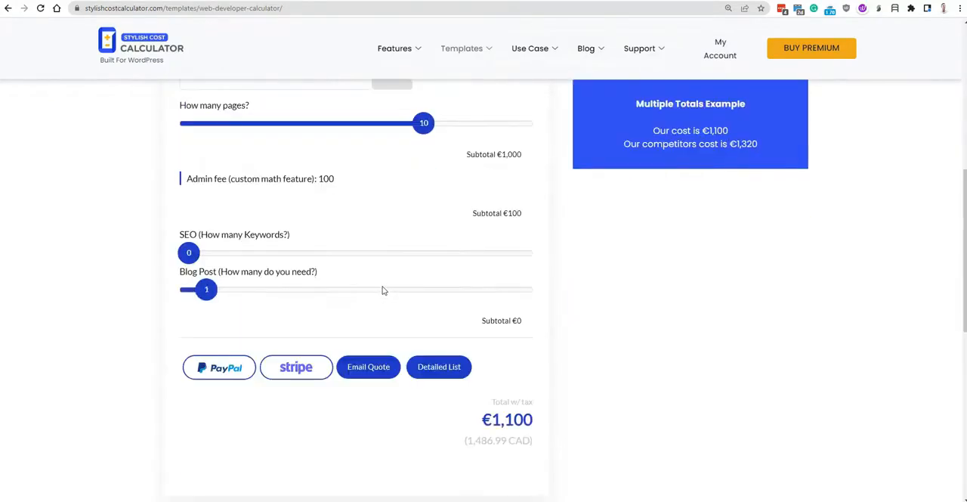
scroll(383, 291, down, 3)
scroll(385, 290, up, 6)
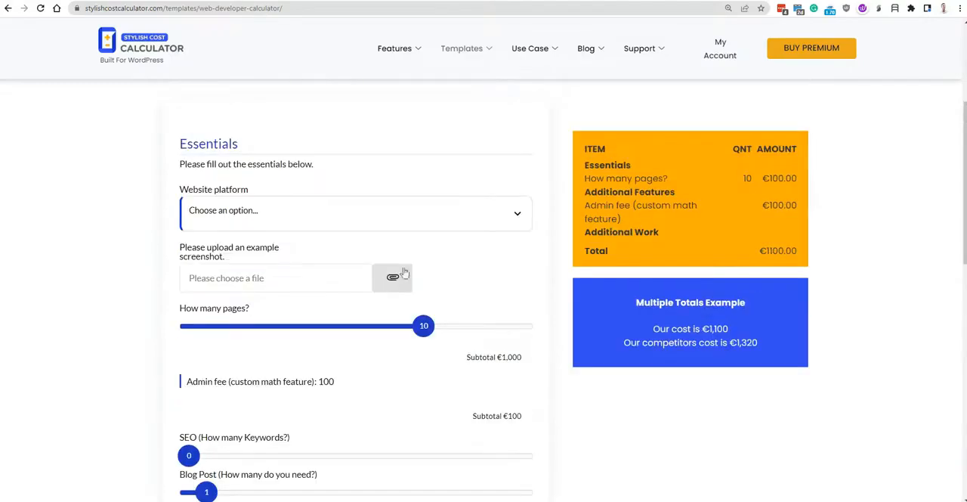
scroll(481, 275, down, 2)
scroll(495, 274, up, 1)
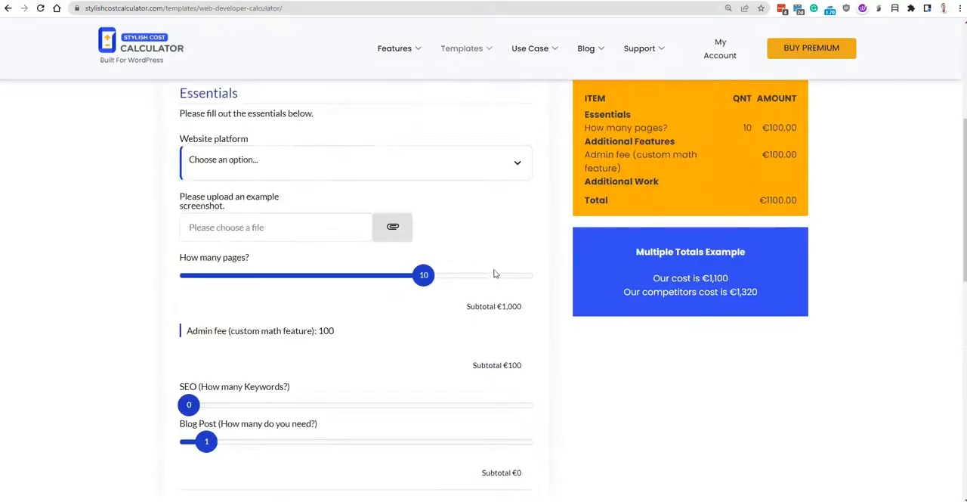
scroll(495, 274, up, 1)
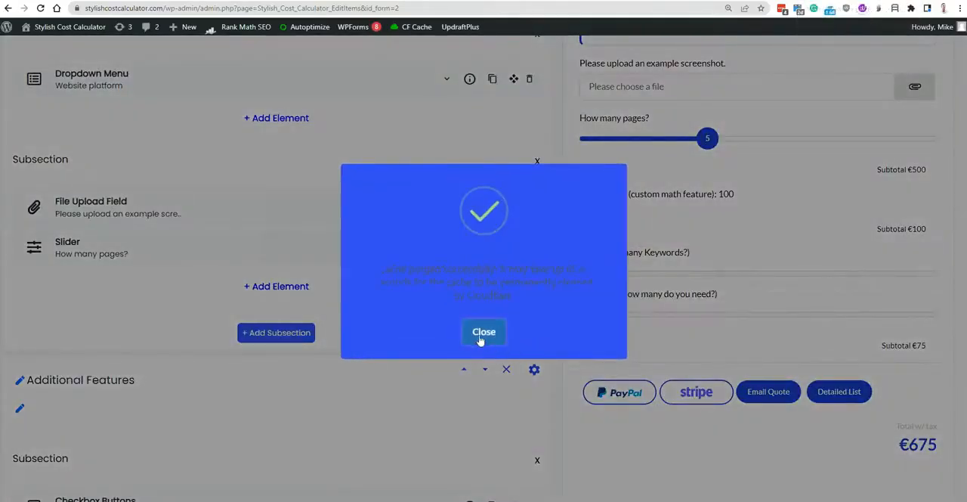
Dismiss the cache purge message, reload the live Web Developer Calculator page and recheck both boxes while scrolling.
click(481, 326)
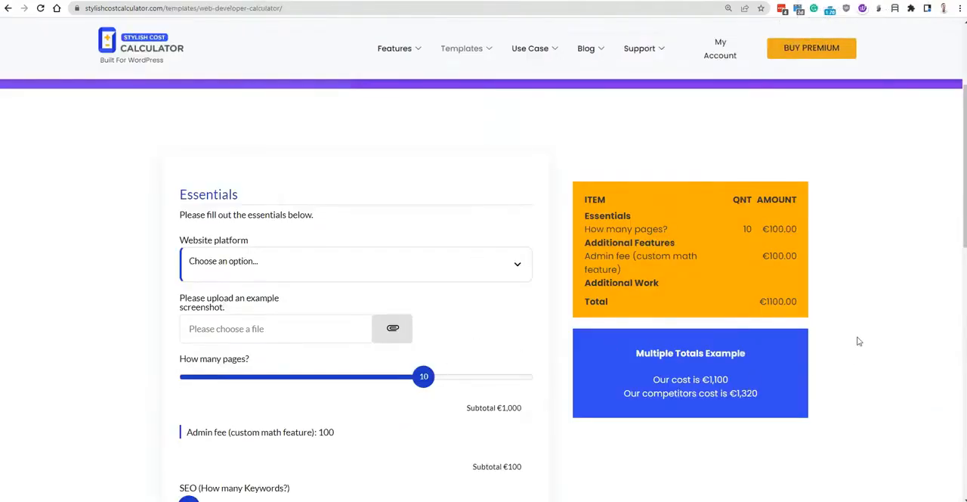
key(F5)
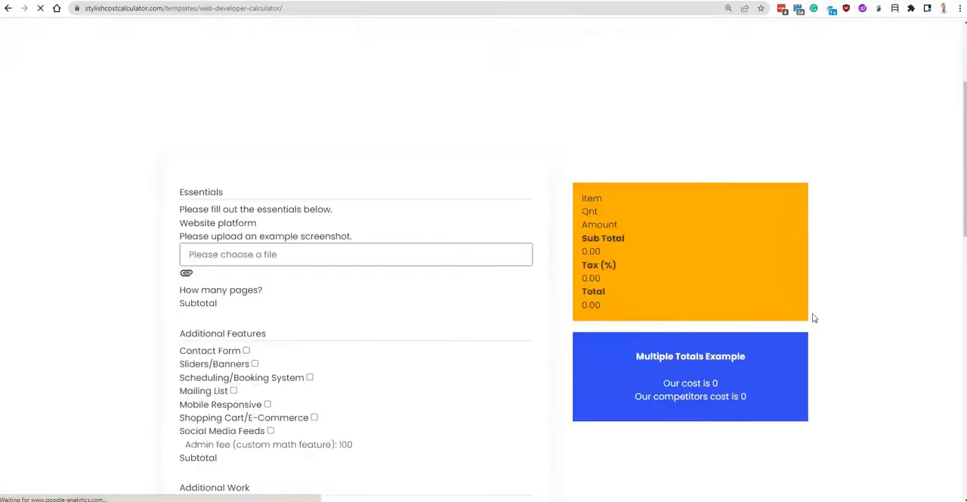
scroll(807, 276, down, 4)
scroll(803, 260, up, 3)
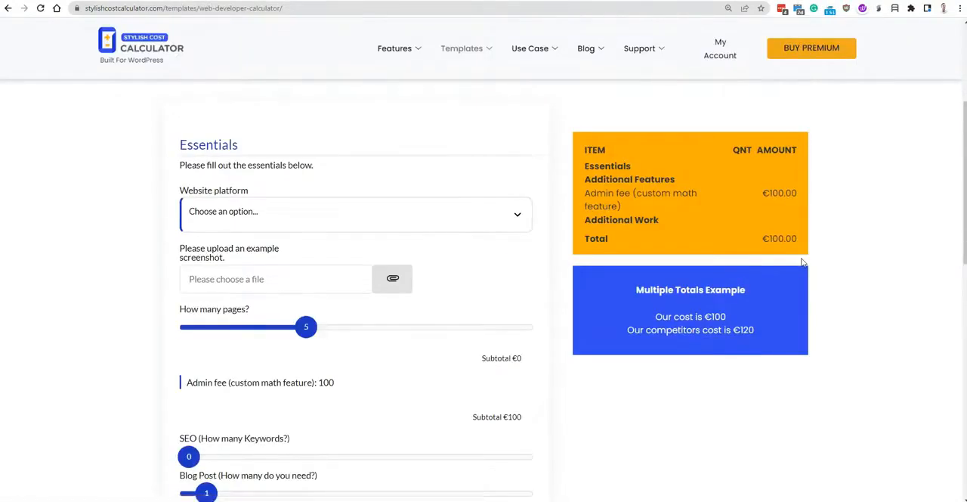
scroll(803, 262, up, 1)
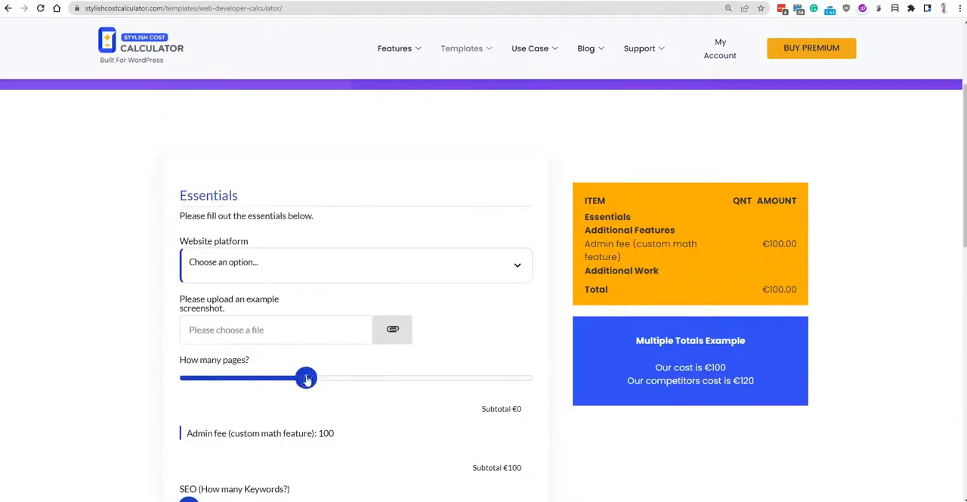
Set How many pages to 8 on the reloaded live calculator and check the item list and both cost totals.
drag(306, 378, 377, 379)
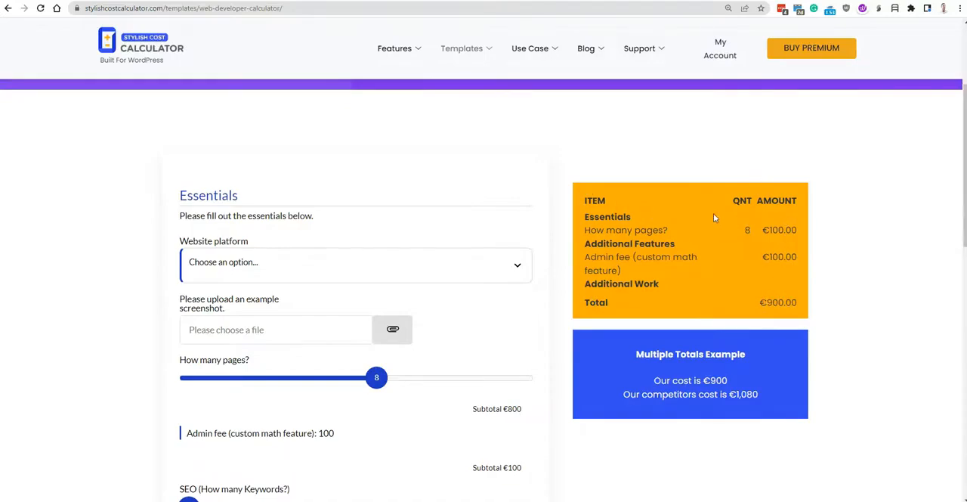
scroll(741, 258, down, 4)
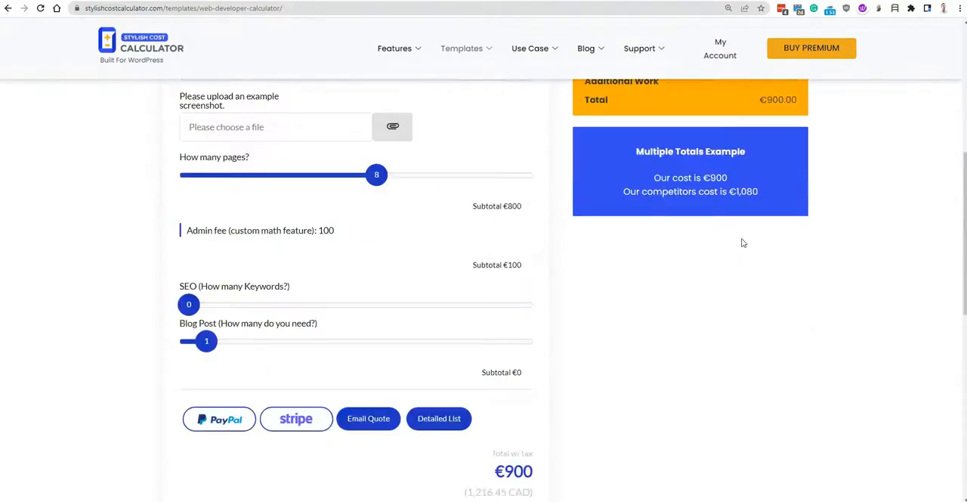
scroll(741, 240, up, 4)
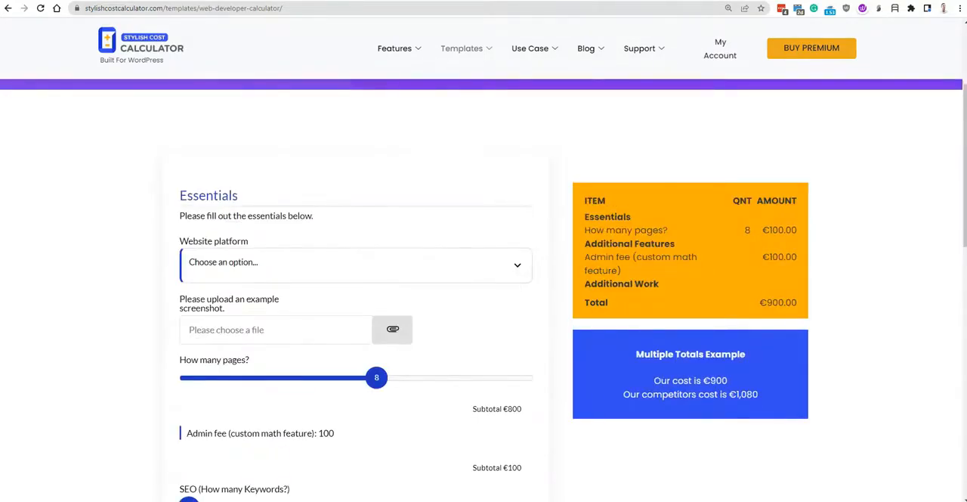